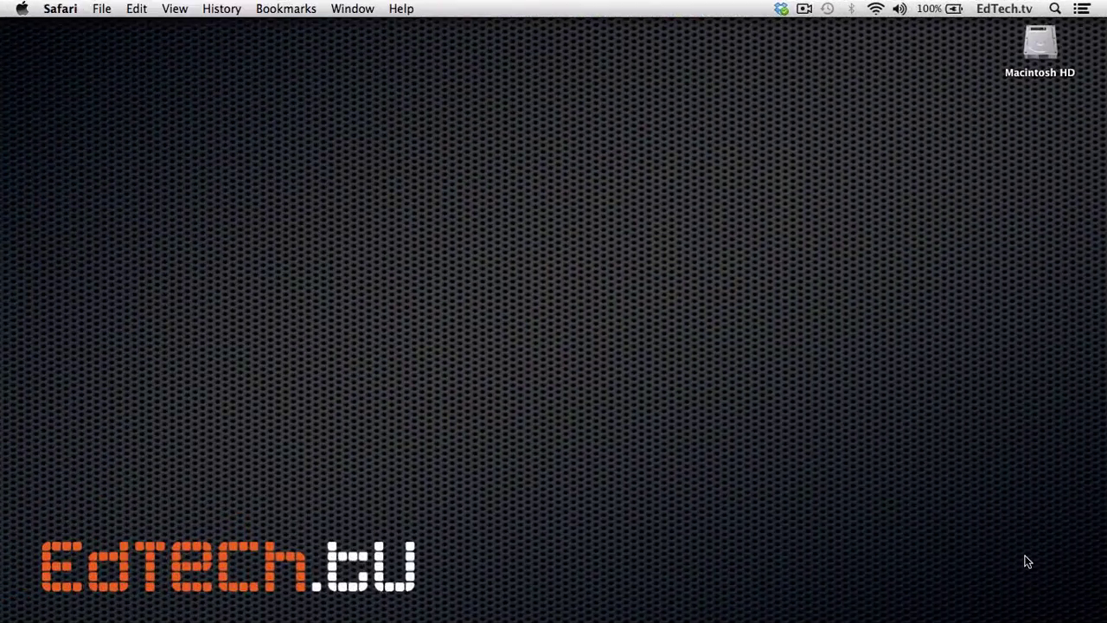
- Restore the Tackk window and scroll down to the template grid with Events, Class Assignments and Recipes
left_click(1010, 598)
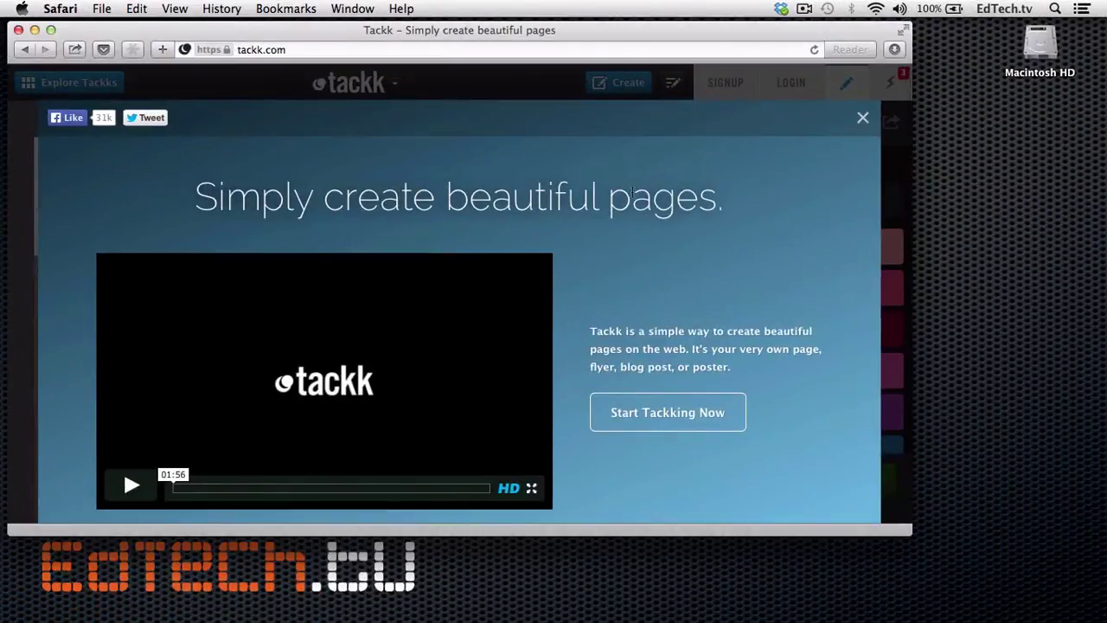
scroll(586, 262, "down", 6)
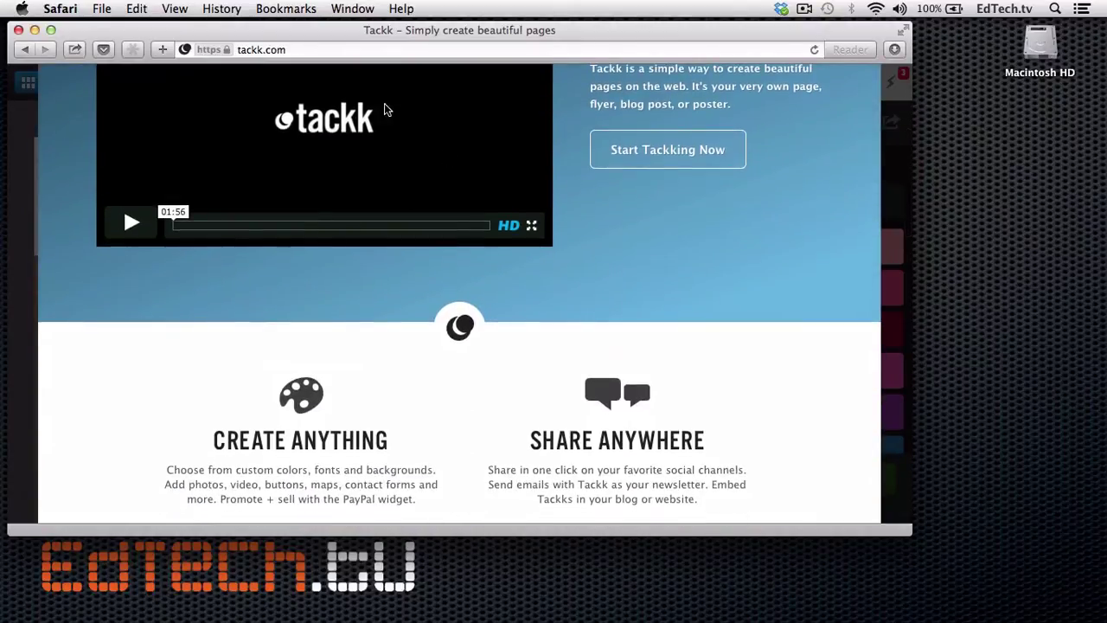
scroll(504, 316, "down", 9)
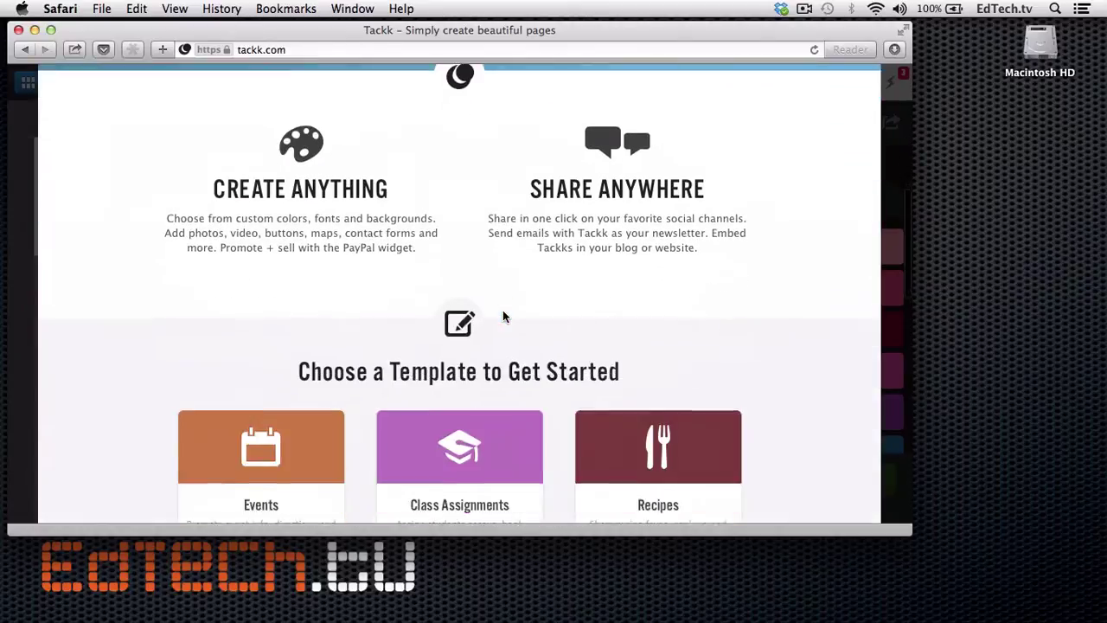
scroll(503, 312, "down", 3)
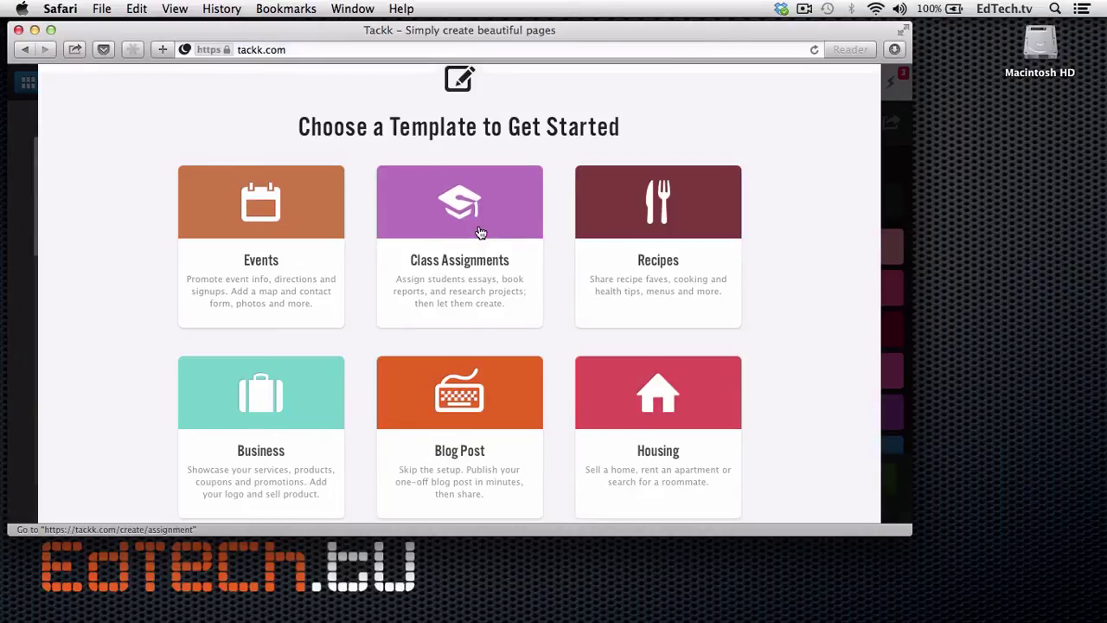
- Start a new tackk from the Class Assignments template and look over its layout
left_click(480, 232)
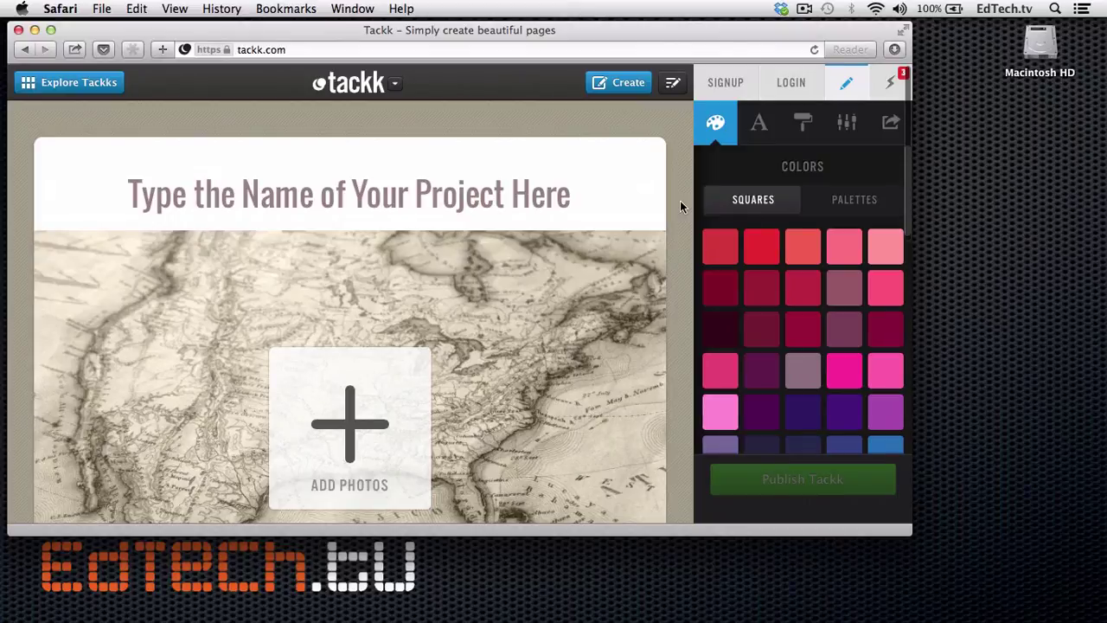
scroll(679, 205, "down", 4)
scroll(679, 200, "down", 3)
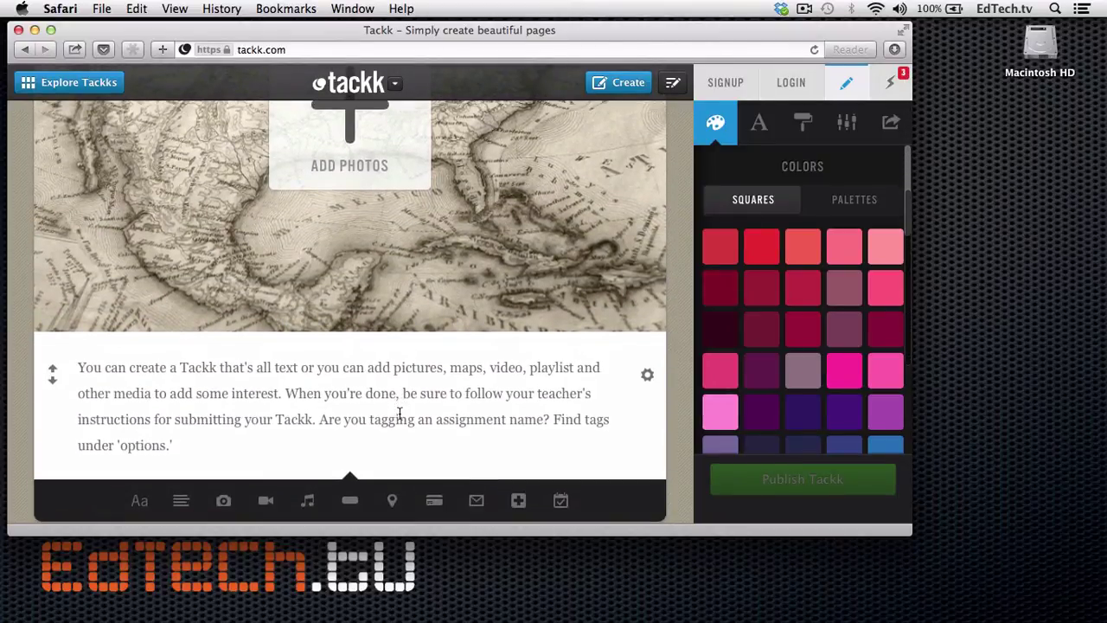
scroll(378, 397, "down", 2)
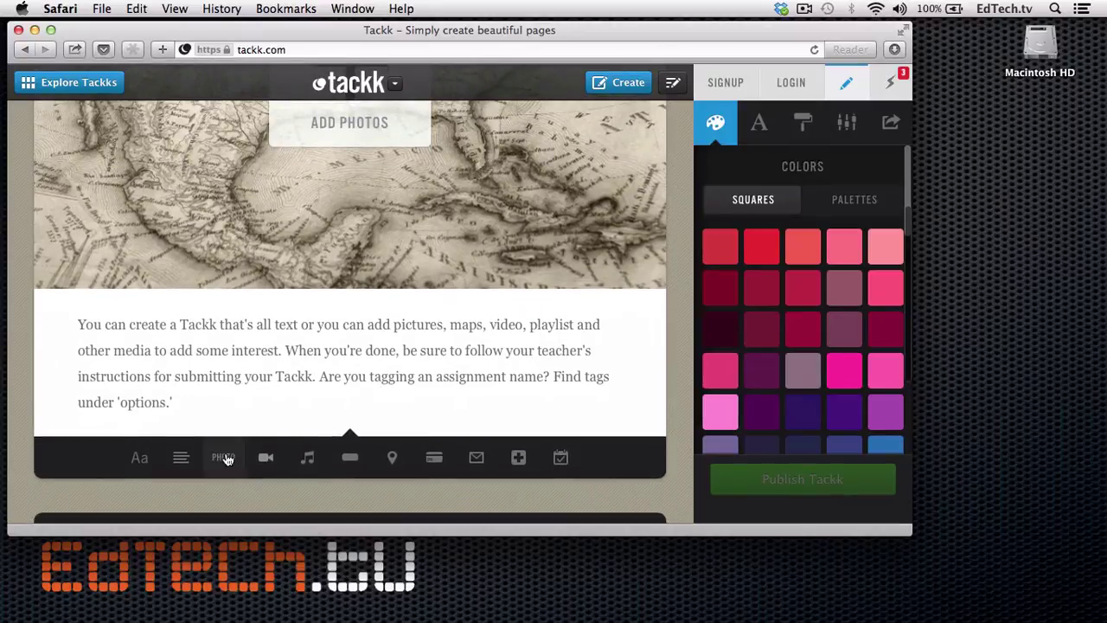
scroll(425, 489, "down", 2)
scroll(425, 489, "up", 10)
scroll(425, 488, "up", 1)
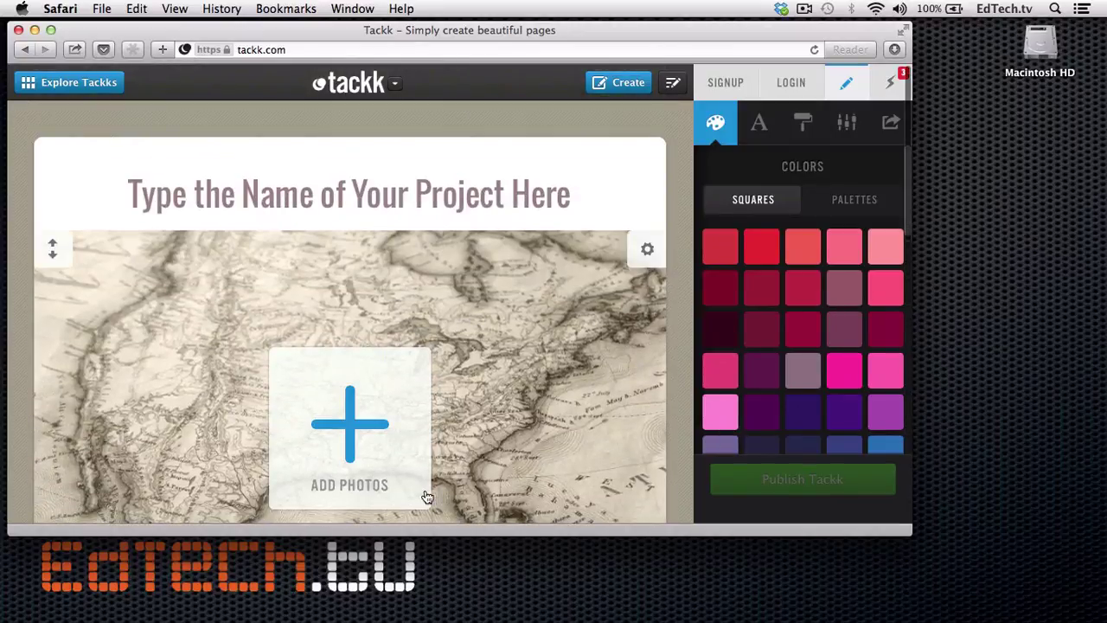
- Title the new tackk 'The Alchemist'
left_click(395, 192)
type("The Alchemist")
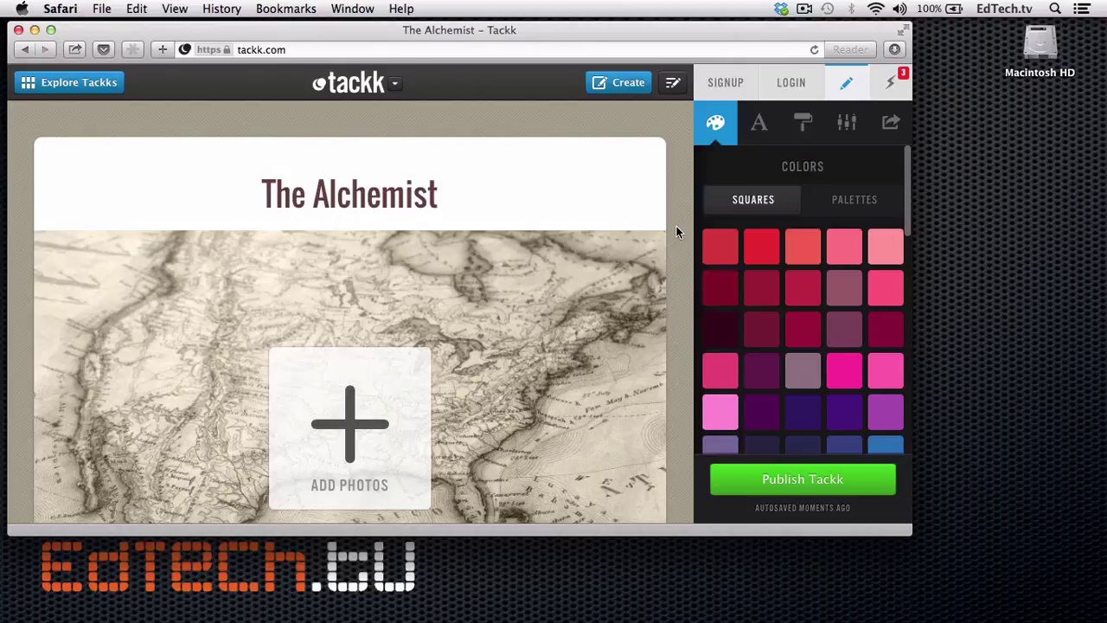
scroll(677, 226, "down", 3)
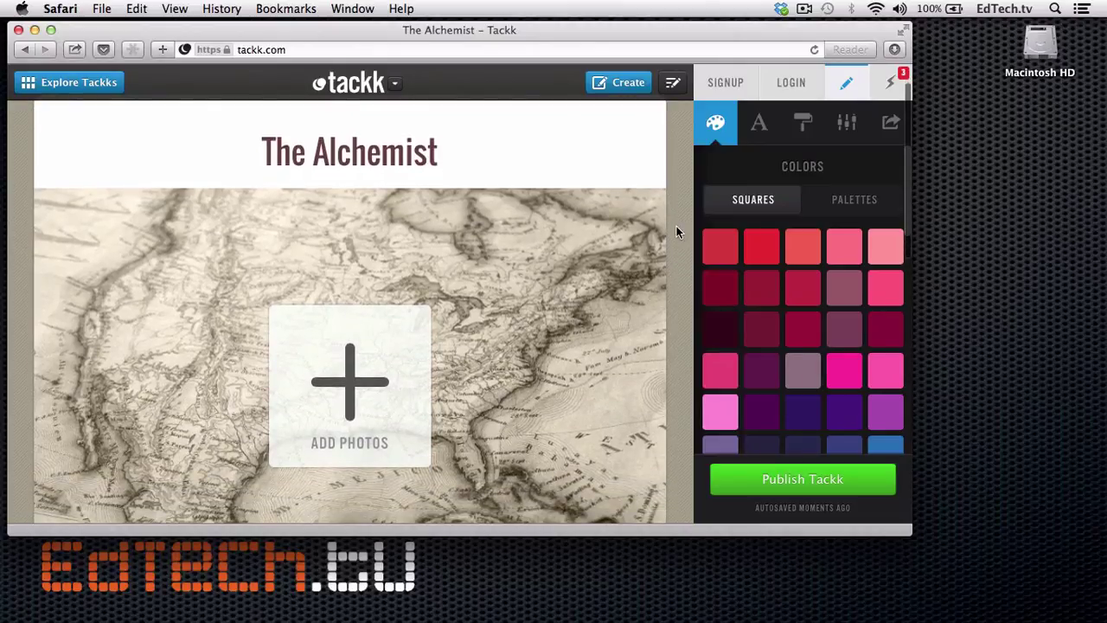
scroll(676, 226, "down", 2)
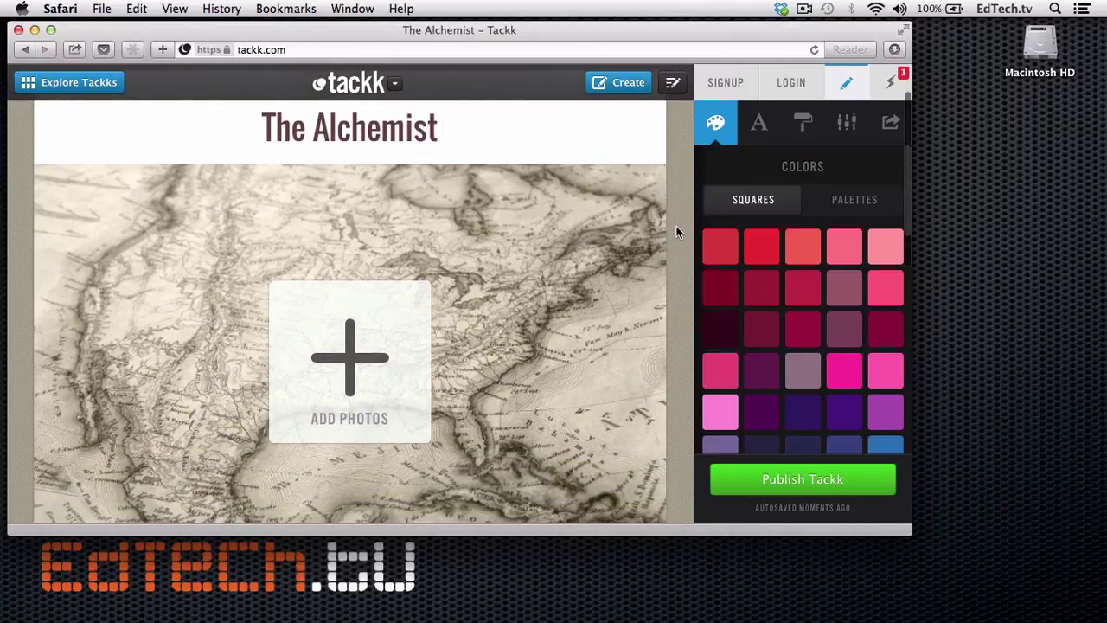
scroll(677, 226, "down", 2)
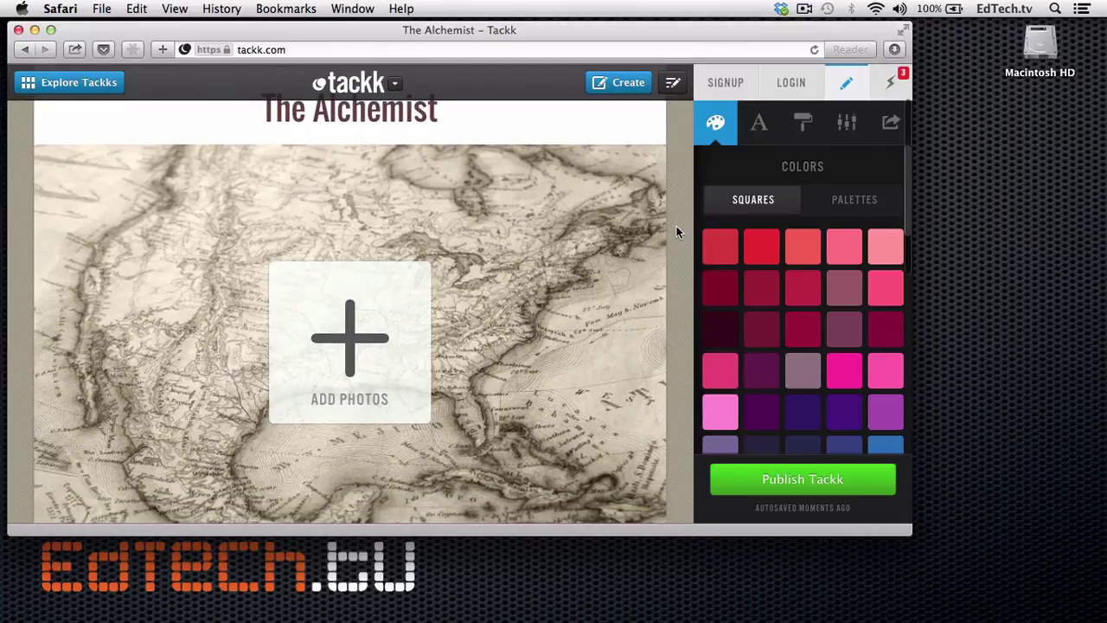
- Search the header photo library for 'Desert'
left_click(359, 344)
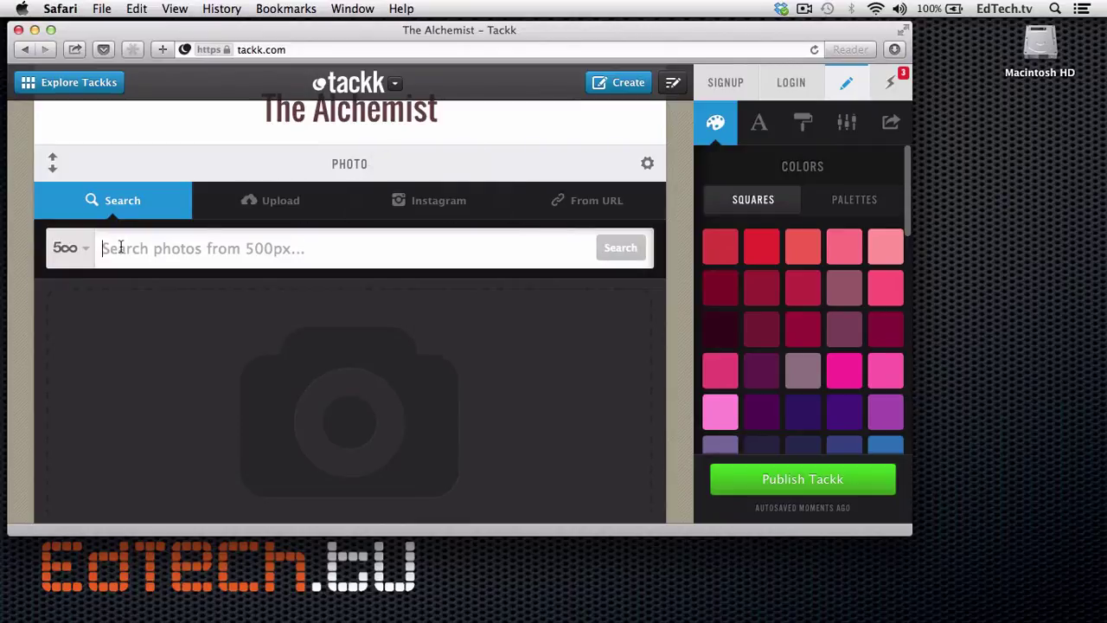
left_click(120, 248)
type("Desert")
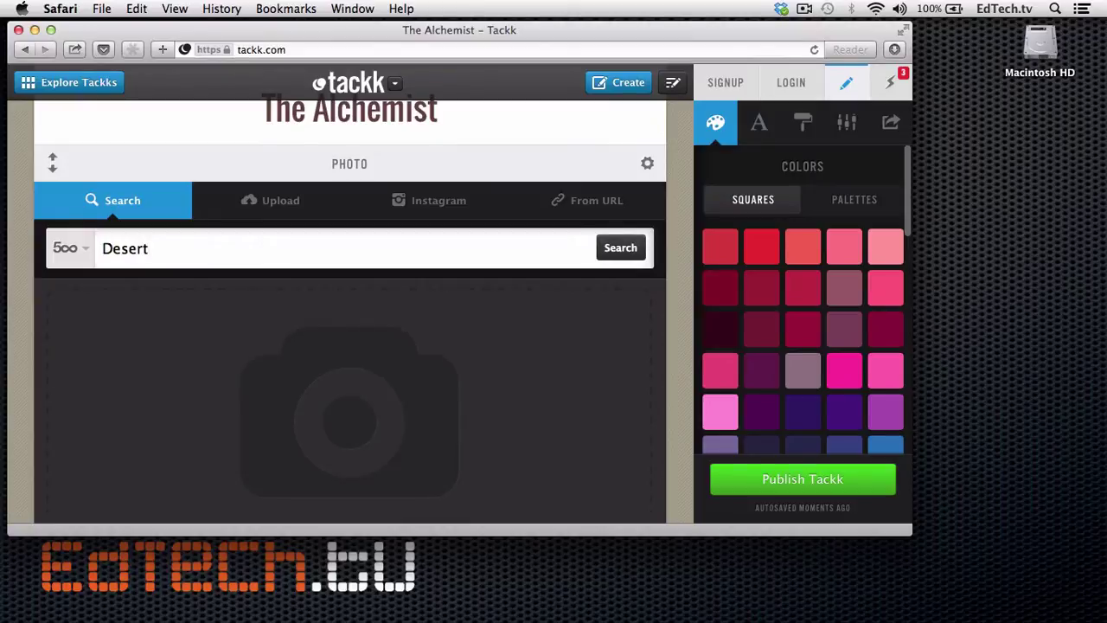
key("Return")
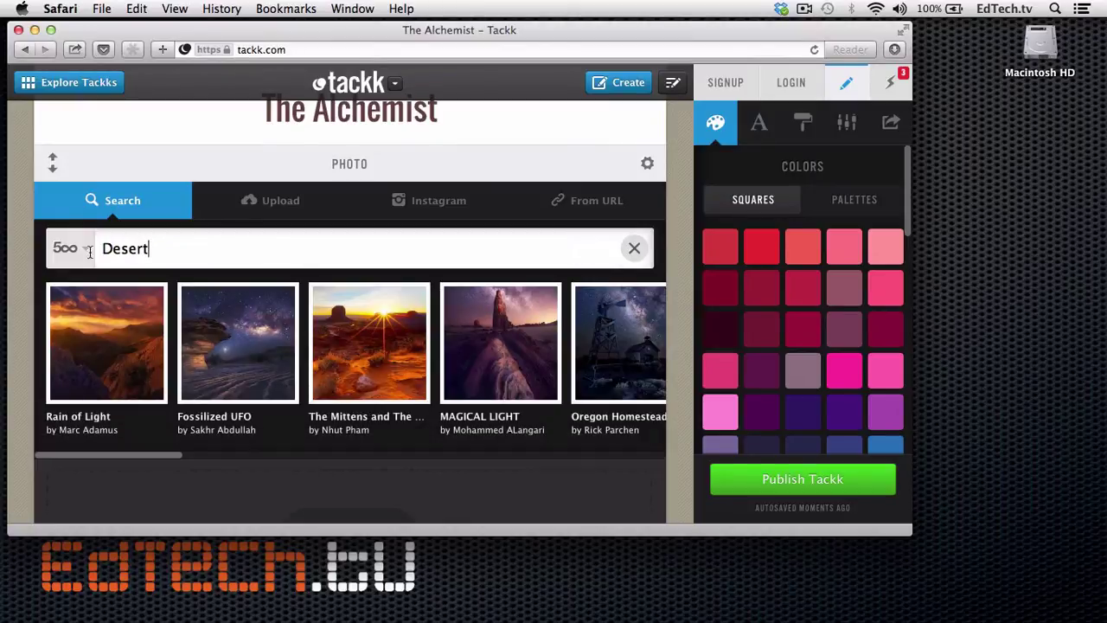
- Use the 'Rain of Light' desert sunset result as the header photo
left_click(96, 345)
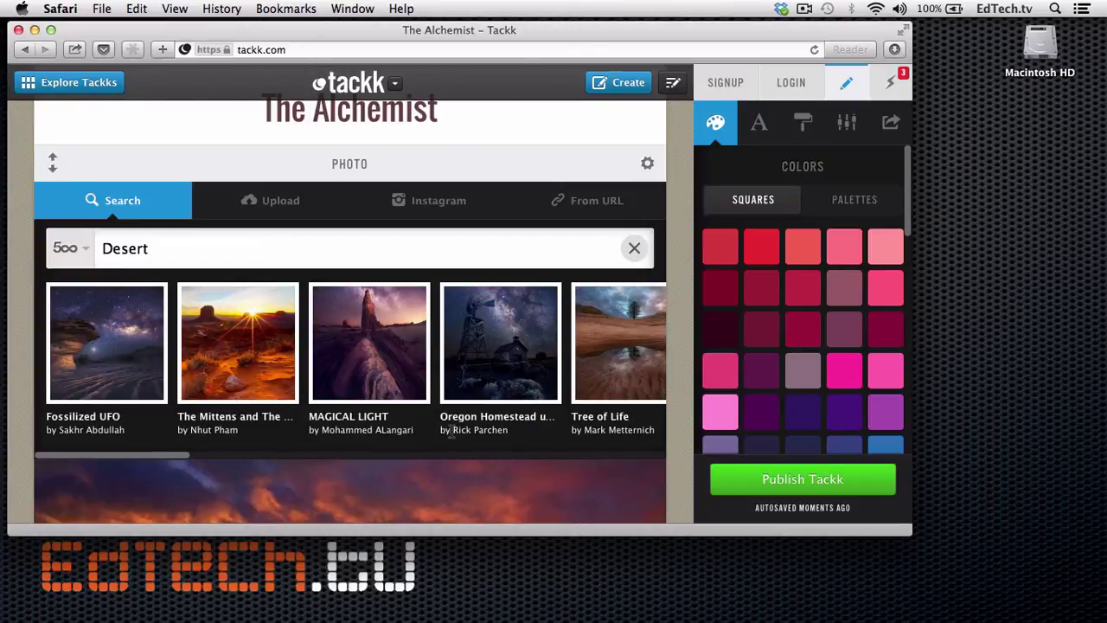
scroll(385, 402, "right", 5)
scroll(444, 504, "down", 3)
scroll(444, 510, "down", 5)
scroll(452, 310, "up", 1)
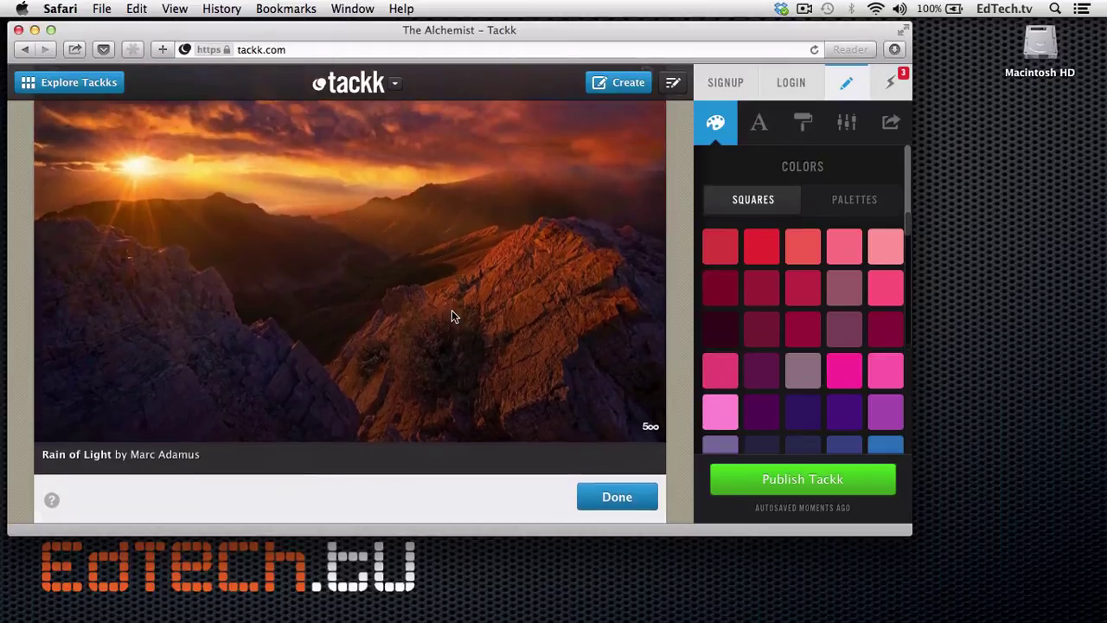
left_click(618, 475)
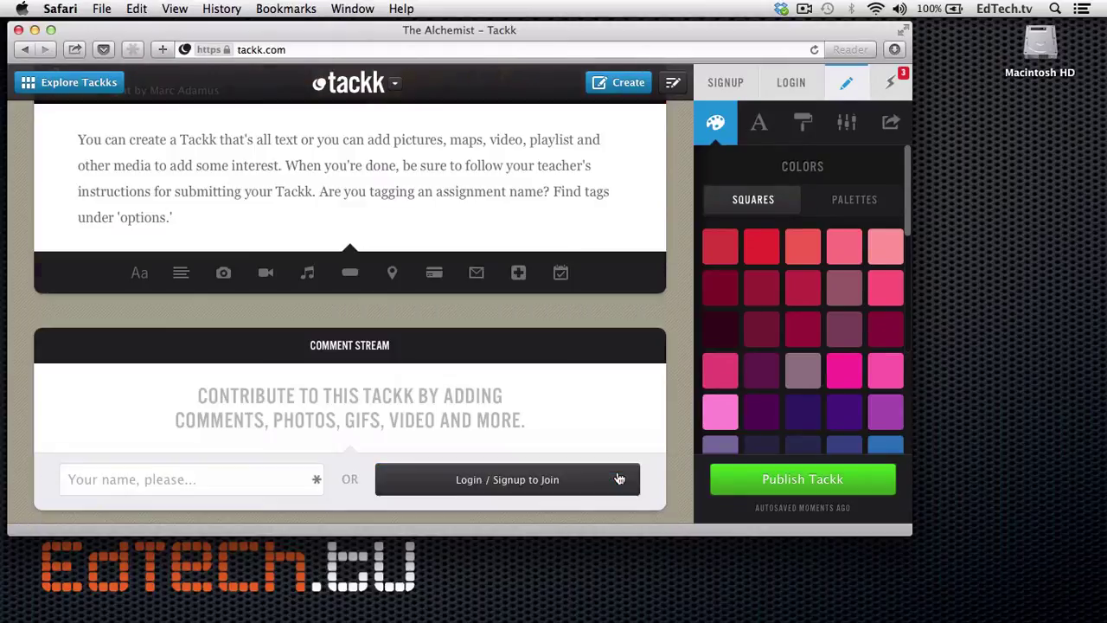
- Replace the placeholder paragraph with an intro on the young protagonist's journey to find his treasure
scroll(681, 294, "up", 10)
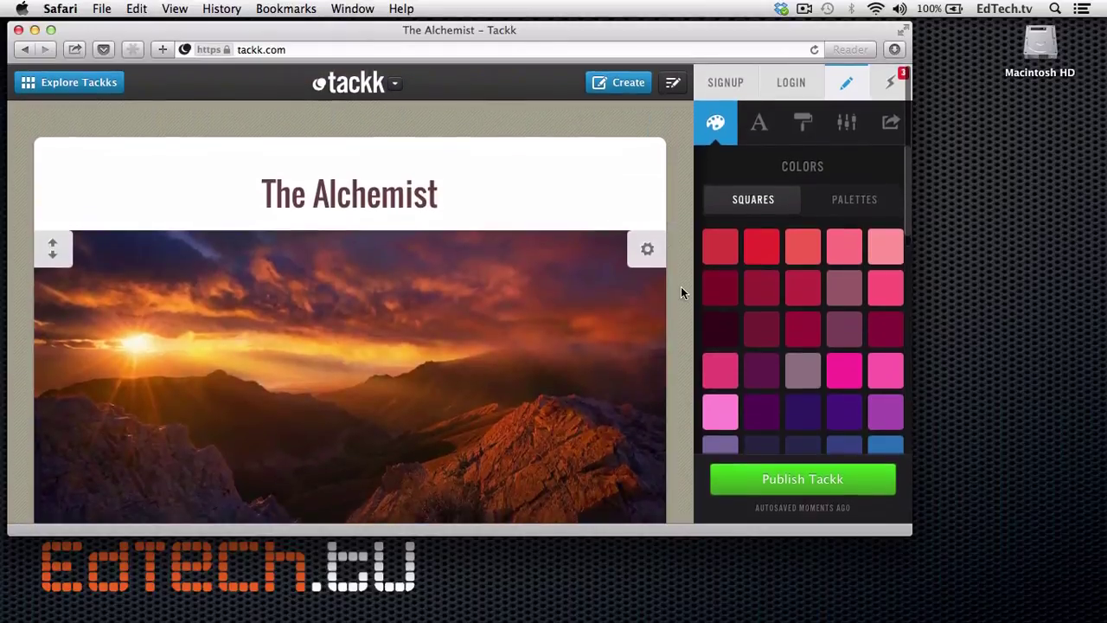
scroll(489, 257, "down", 5)
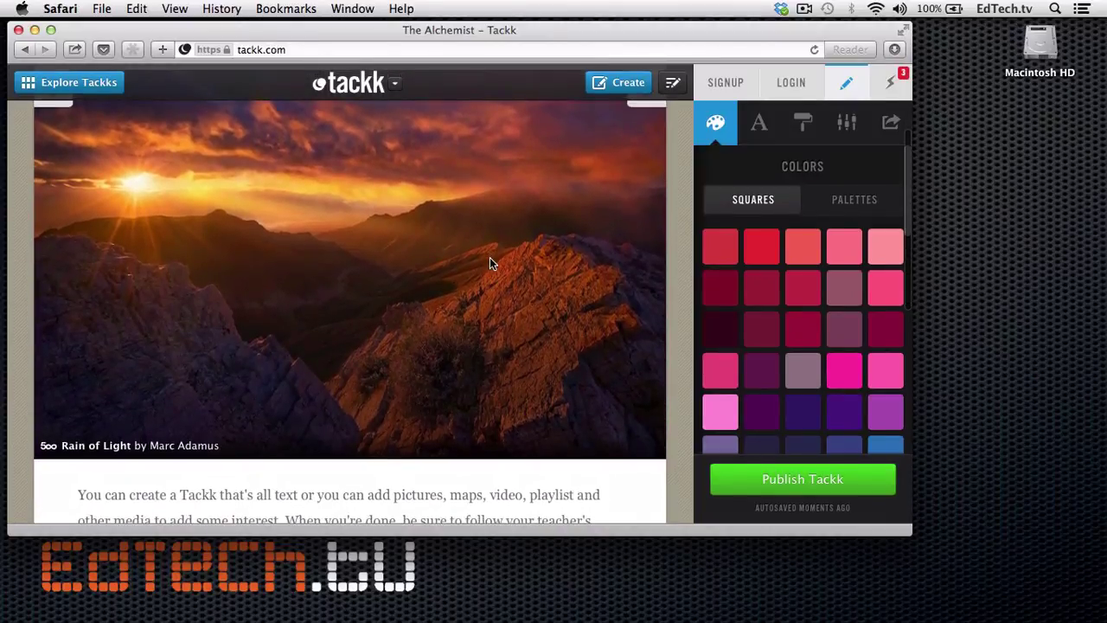
scroll(489, 257, "down", 5)
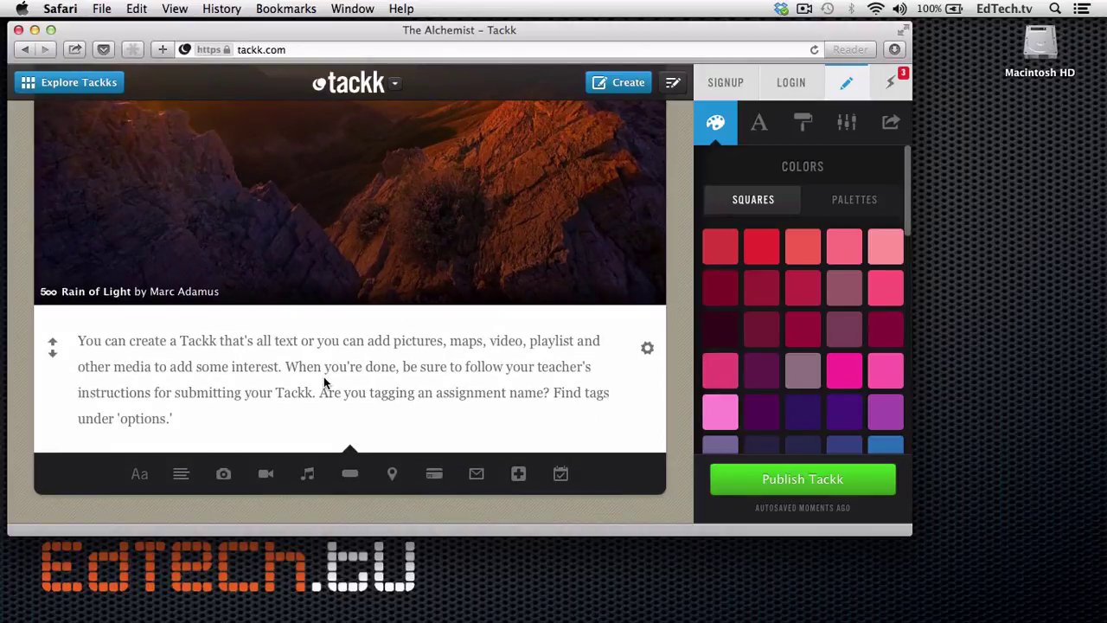
left_click(323, 378)
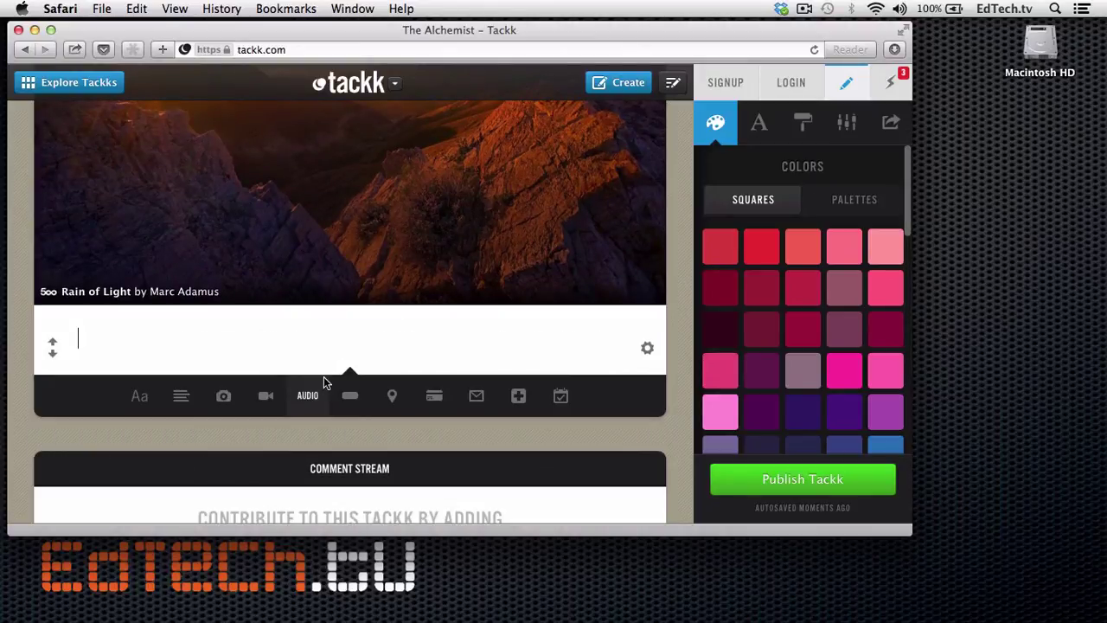
type("The Al")
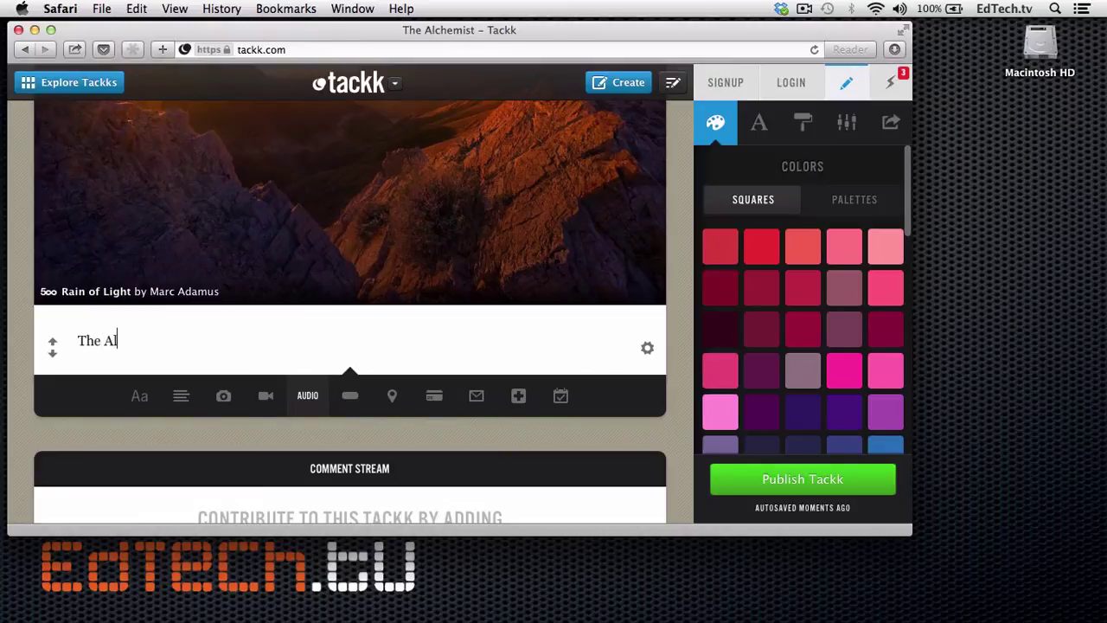
type("chemist covers the story of our young ")
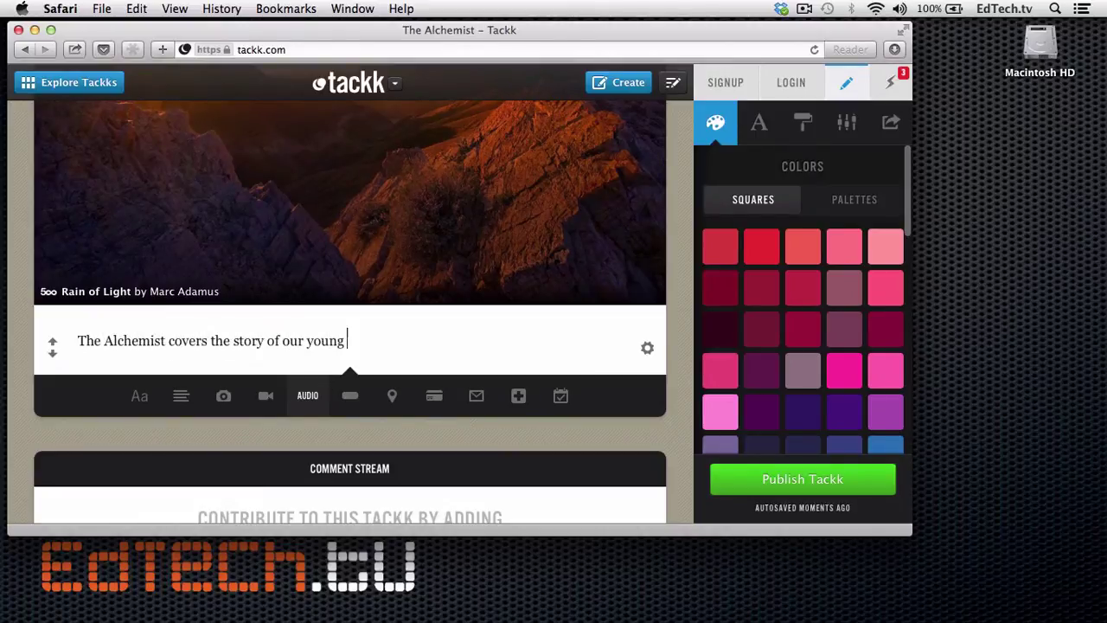
type("protagonist on a journey to find his trea")
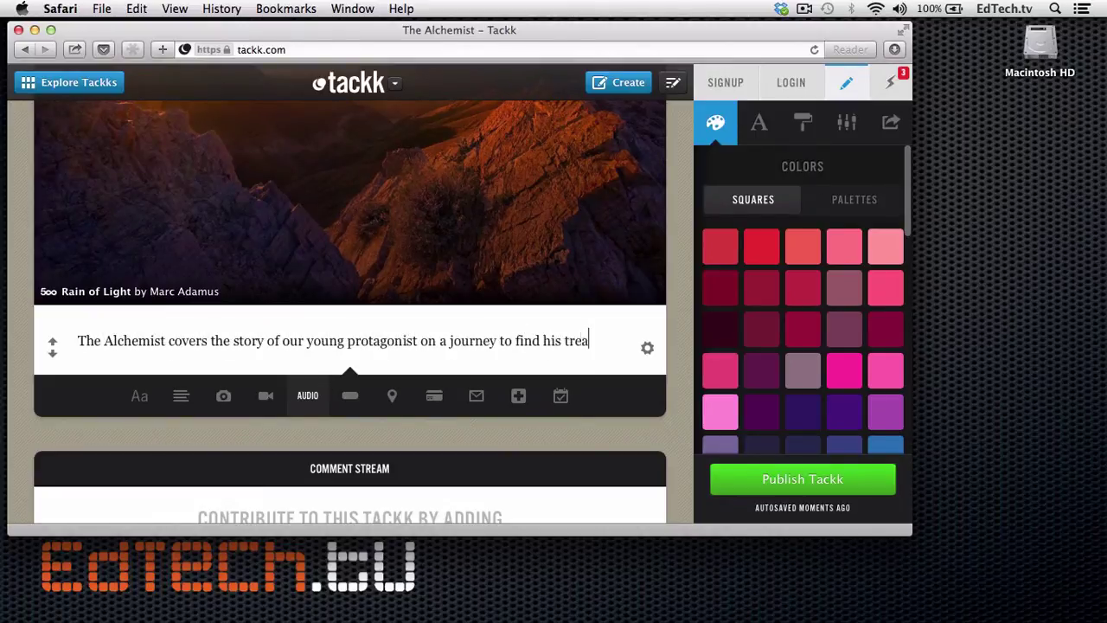
type("sure...")
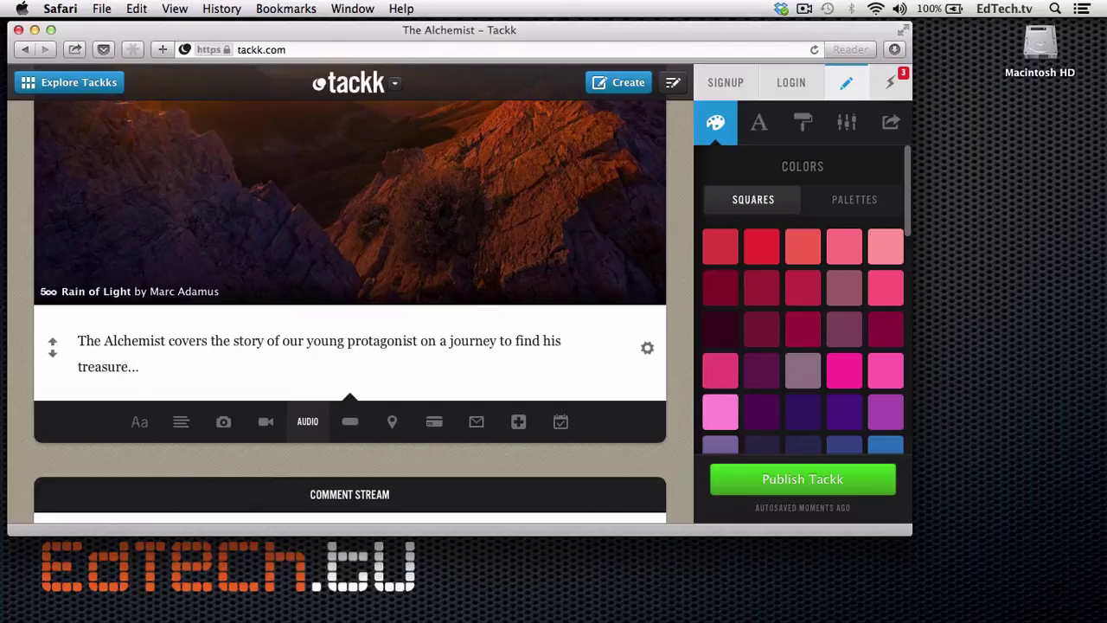
scroll(306, 421, "down", 1)
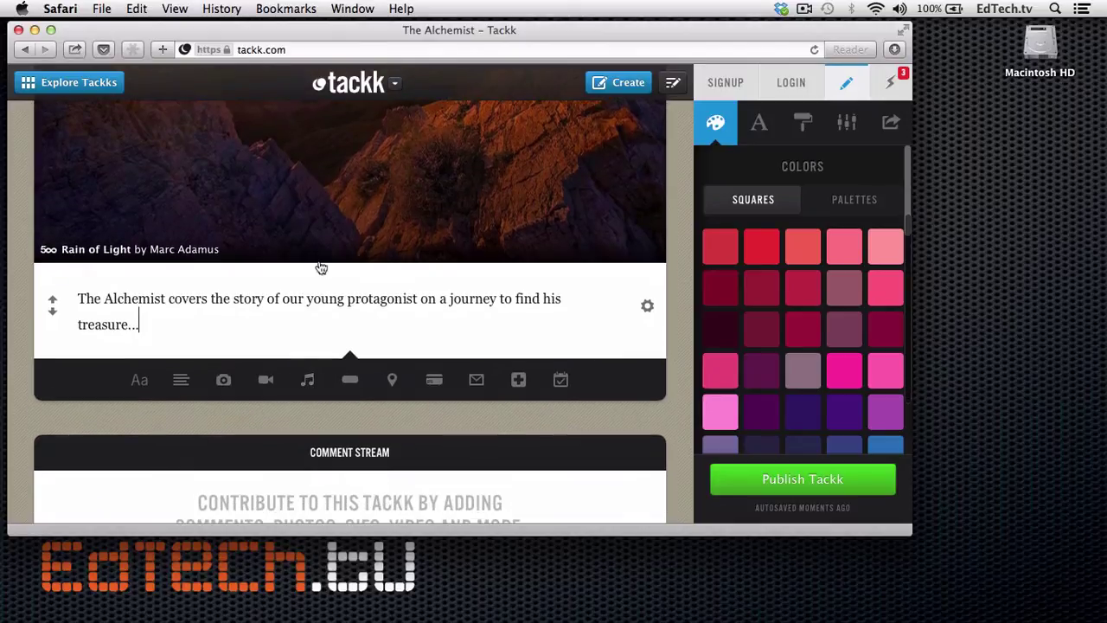
scroll(339, 225, "up", 3)
scroll(344, 217, "up", 4)
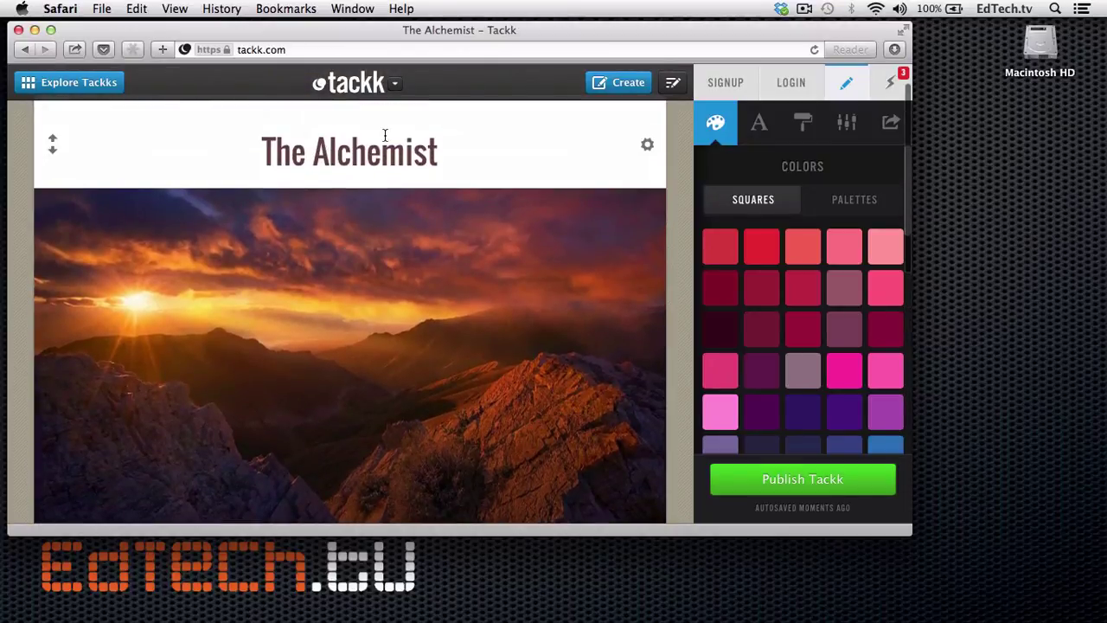
scroll(384, 299, "down", 5)
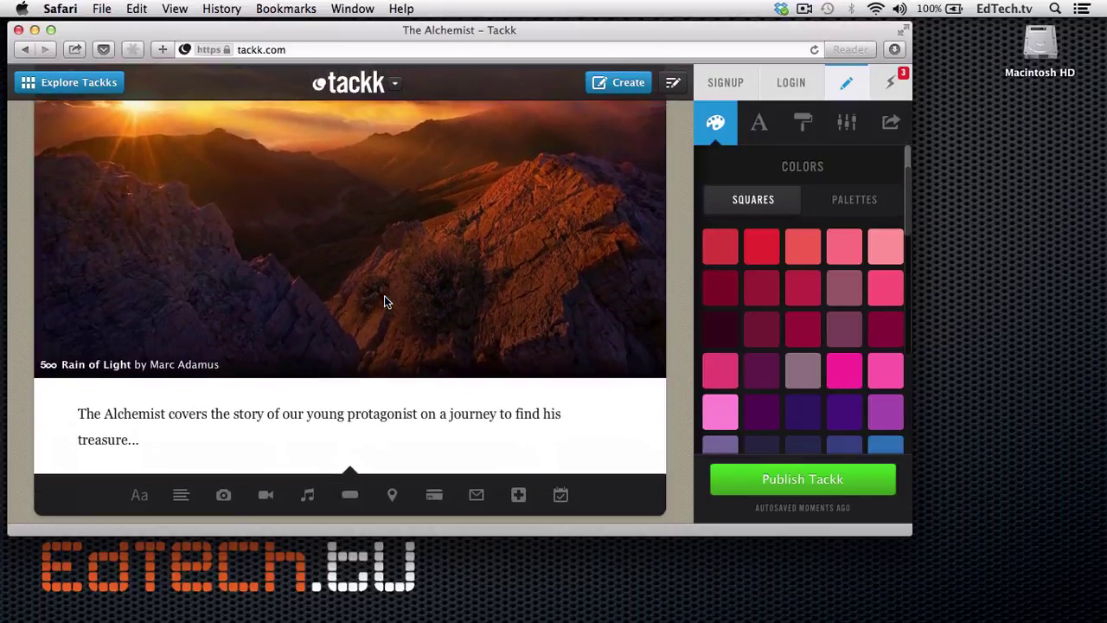
scroll(346, 402, "down", 2)
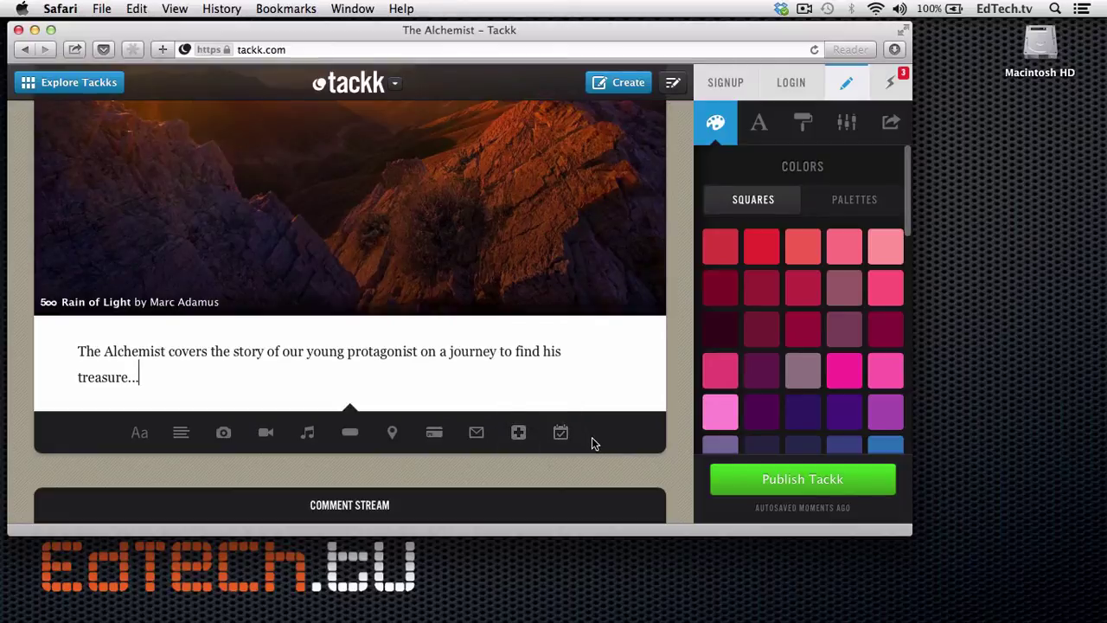
scroll(592, 436, "up", 5)
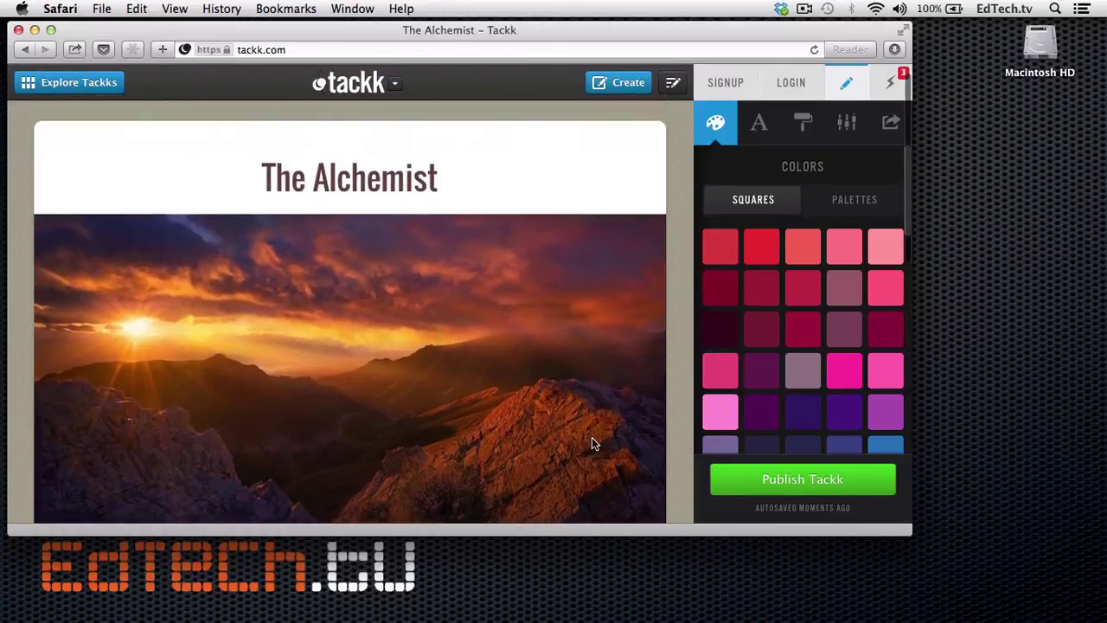
scroll(592, 443, "down", 5)
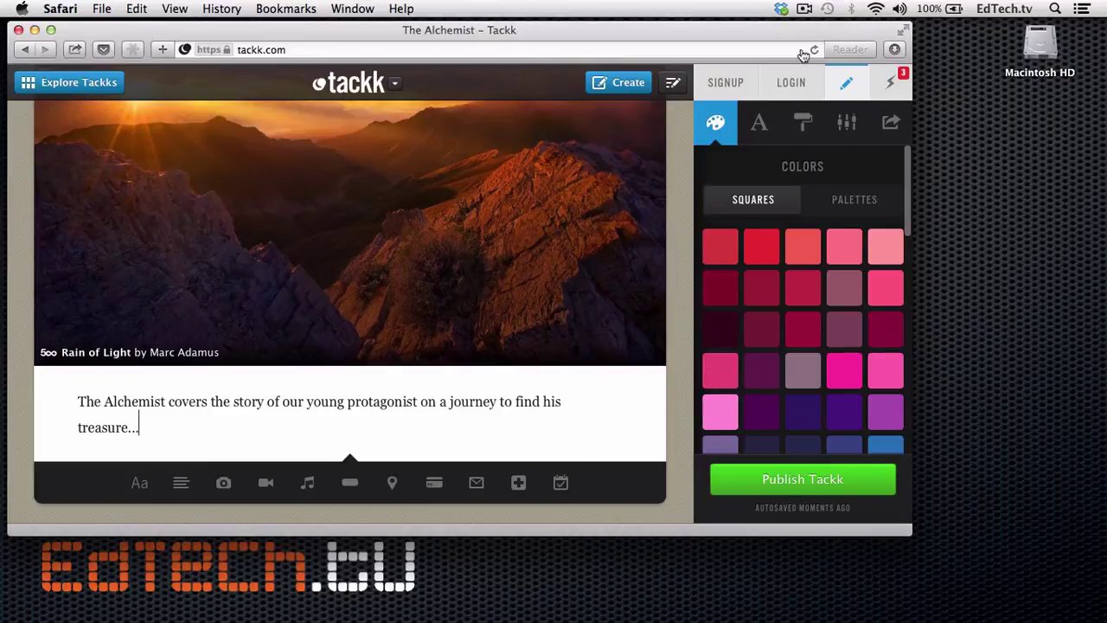
- Insert an empty video block below the Sahara reading paragraph
scroll(593, 442, "down", 2)
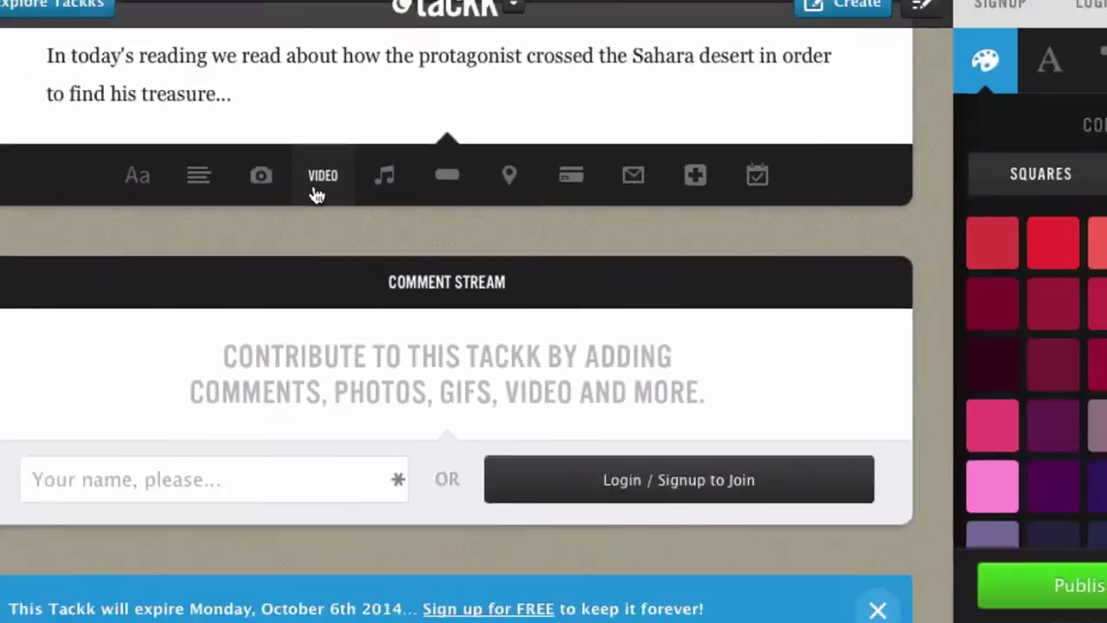
left_click(330, 164)
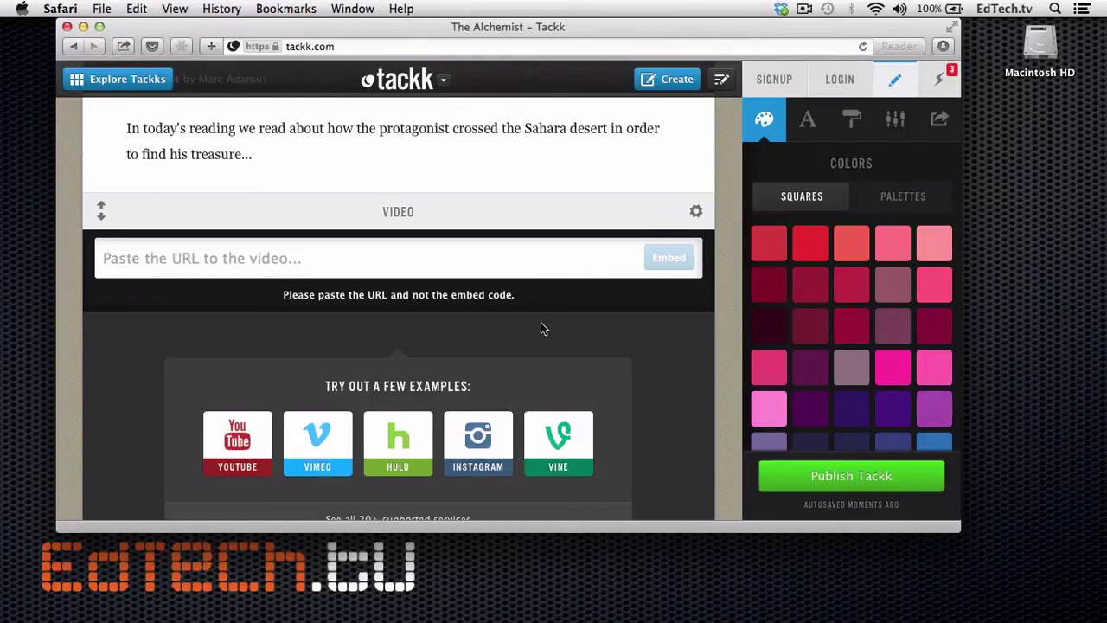
- Copy the short YouTube share link for the Algerian Desert Time Lapse video, starting at 0:12
mouse_move(761, 619)
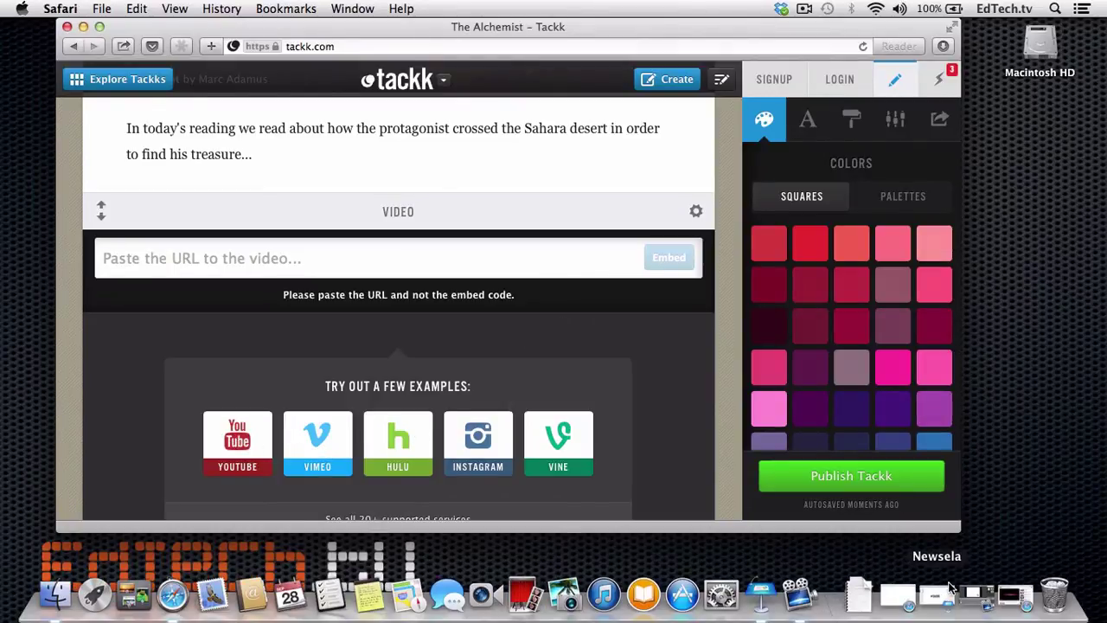
left_click(1010, 602)
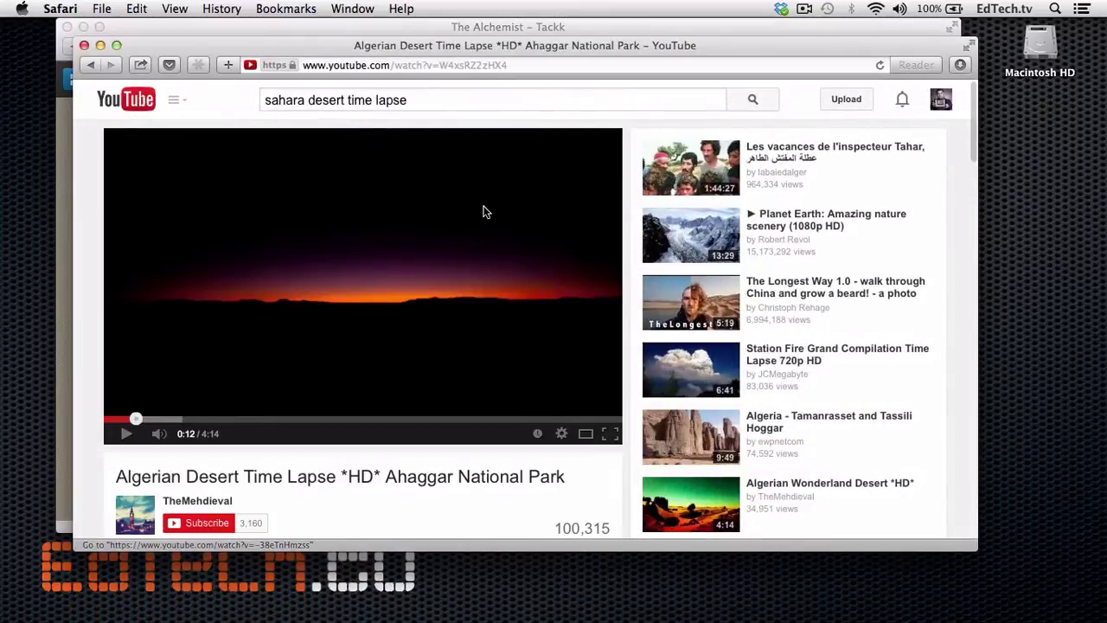
scroll(386, 441, "down", 3)
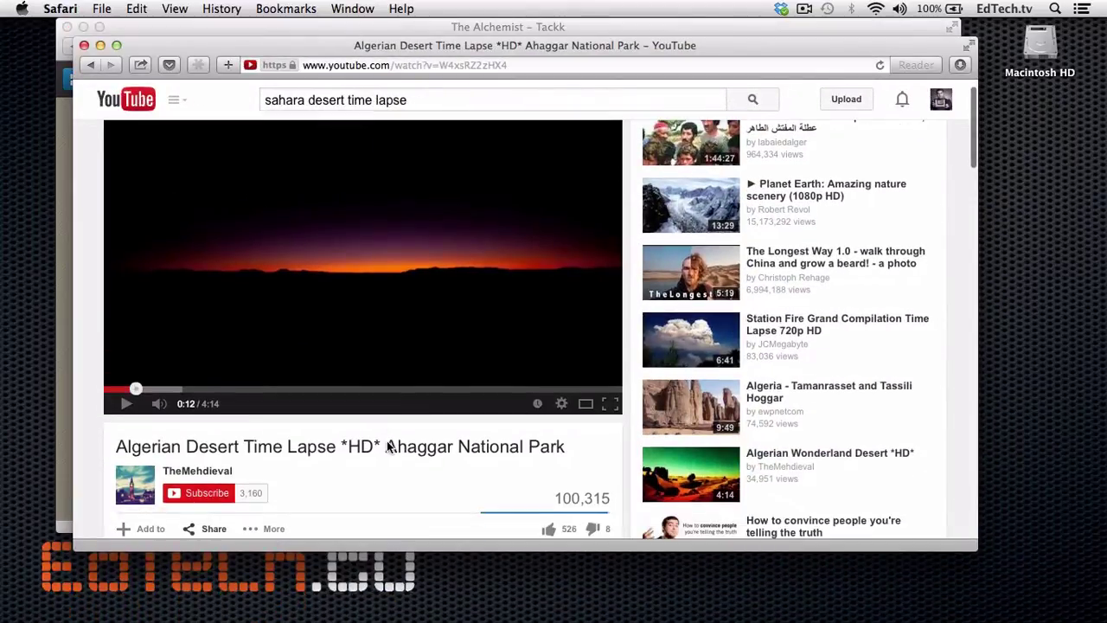
scroll(363, 456, "down", 3)
triple_click(344, 519)
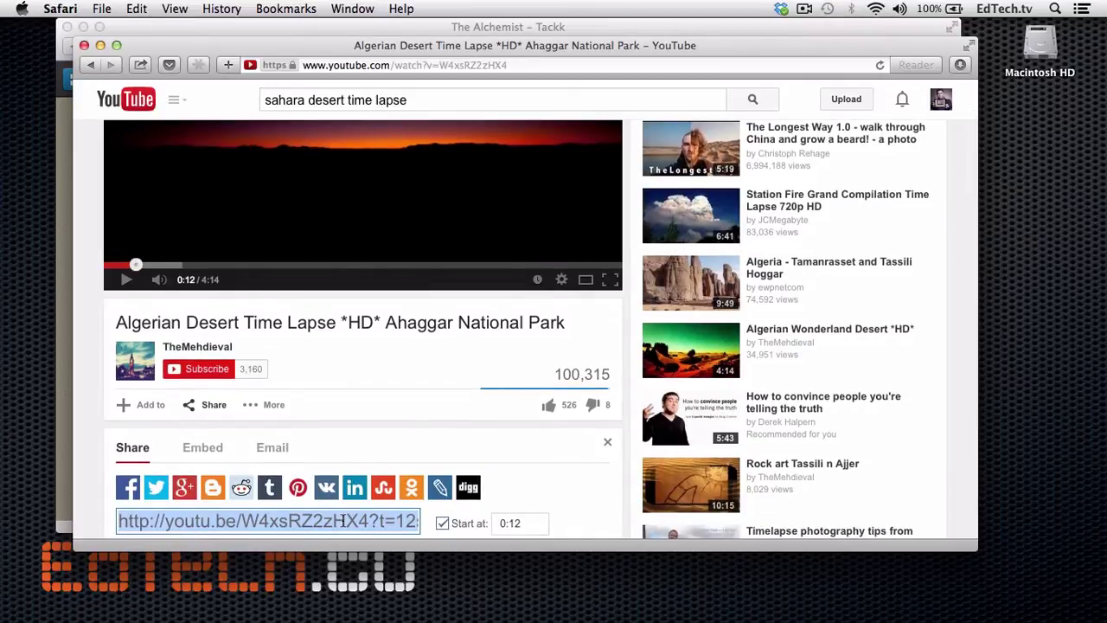
key("super+c")
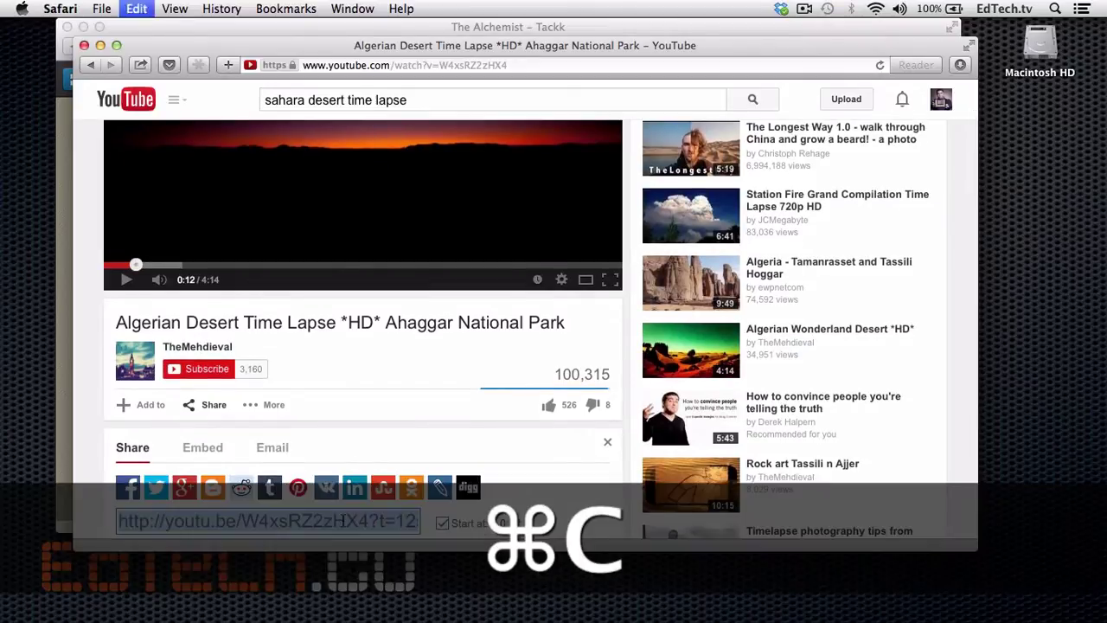
- Paste the copied link into the Tackk video block, embed it, and play it to test
left_click(416, 32)
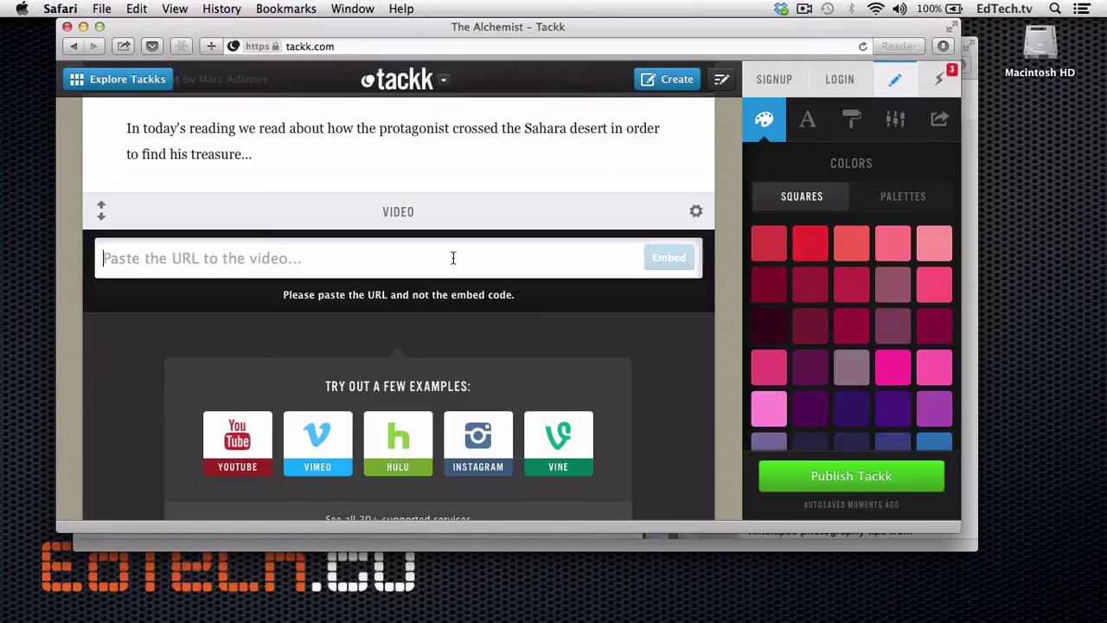
key("super+v")
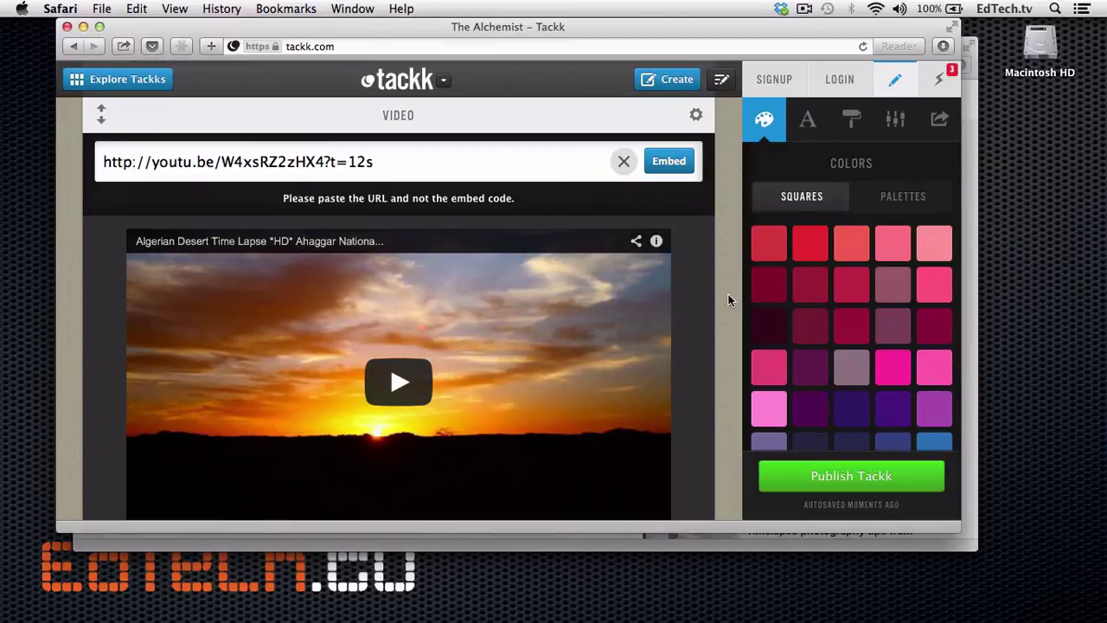
left_click(688, 170)
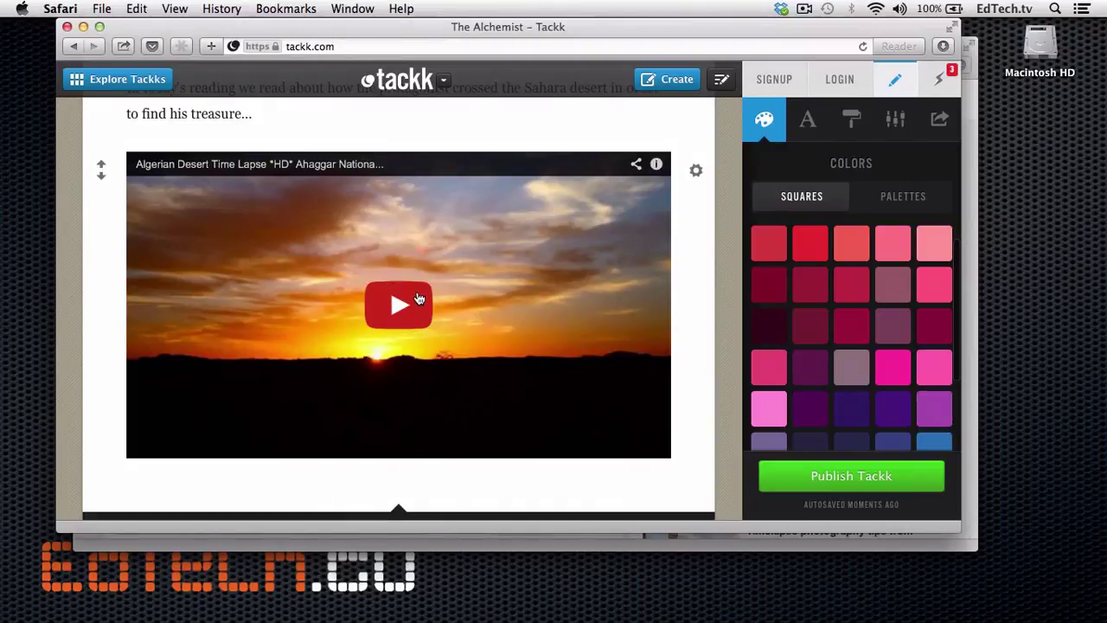
left_click(385, 317)
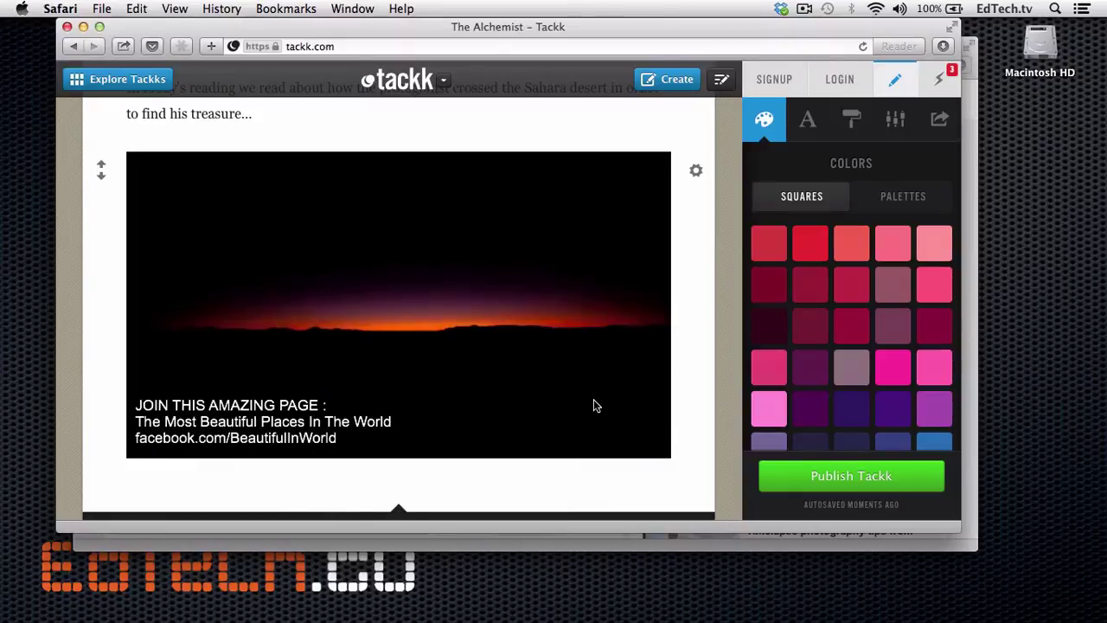
left_click(583, 386)
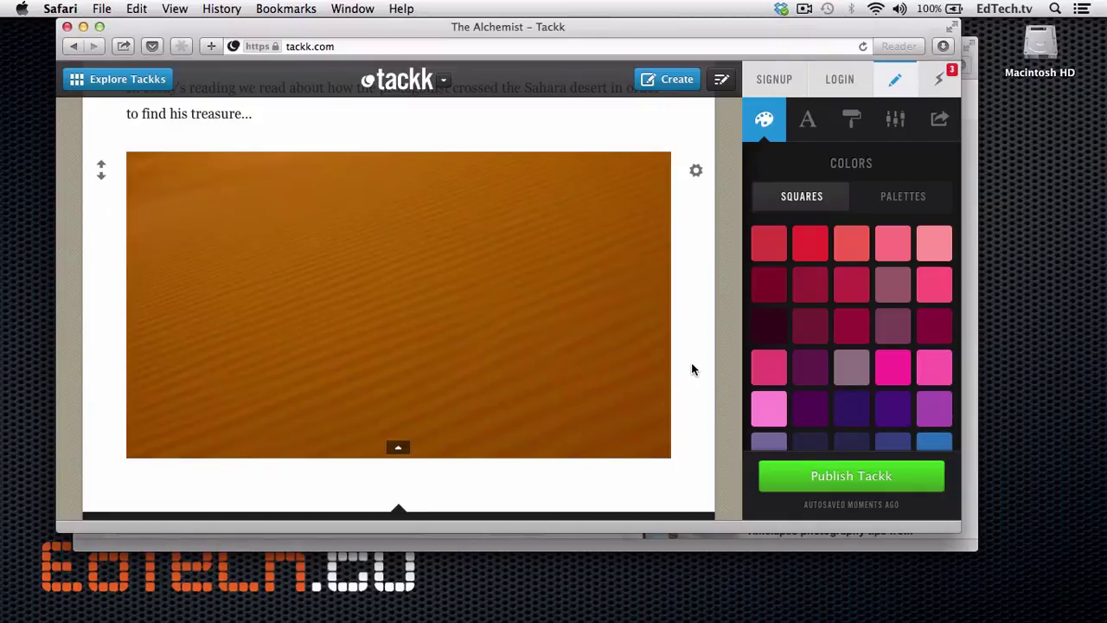
mouse_move(285, 403)
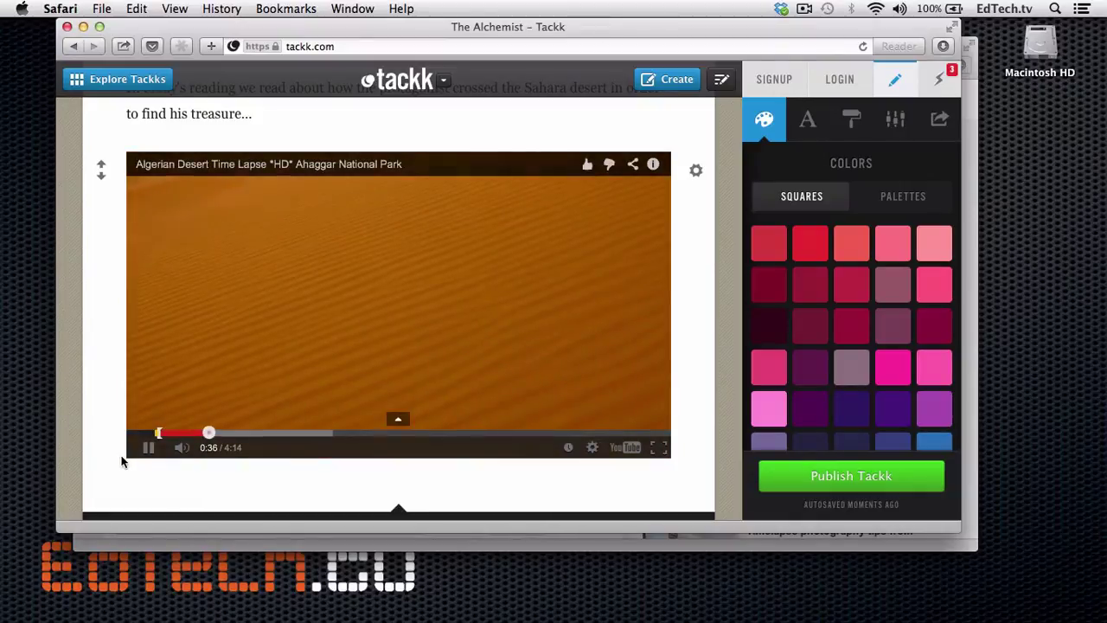
scroll(129, 484, "down", 3)
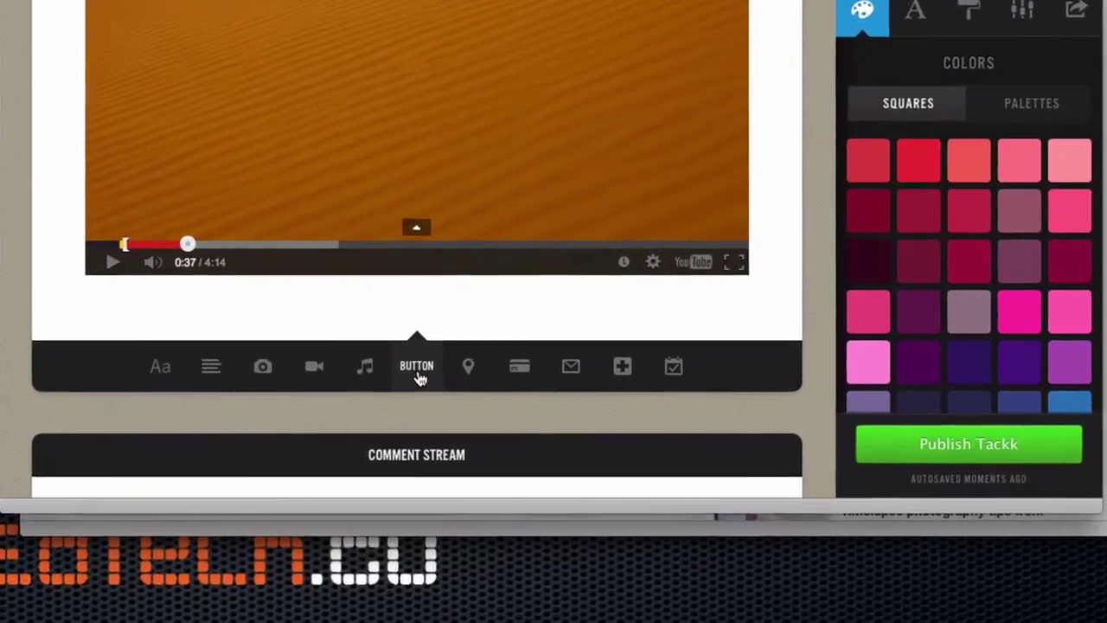
left_click(418, 372)
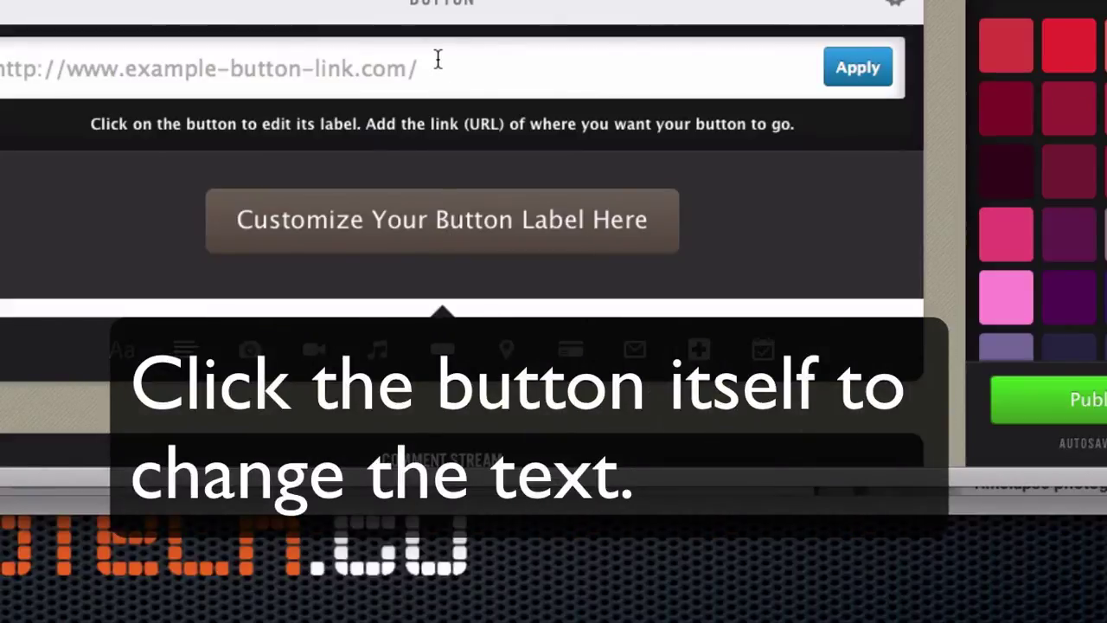
left_click(437, 59)
type("http")
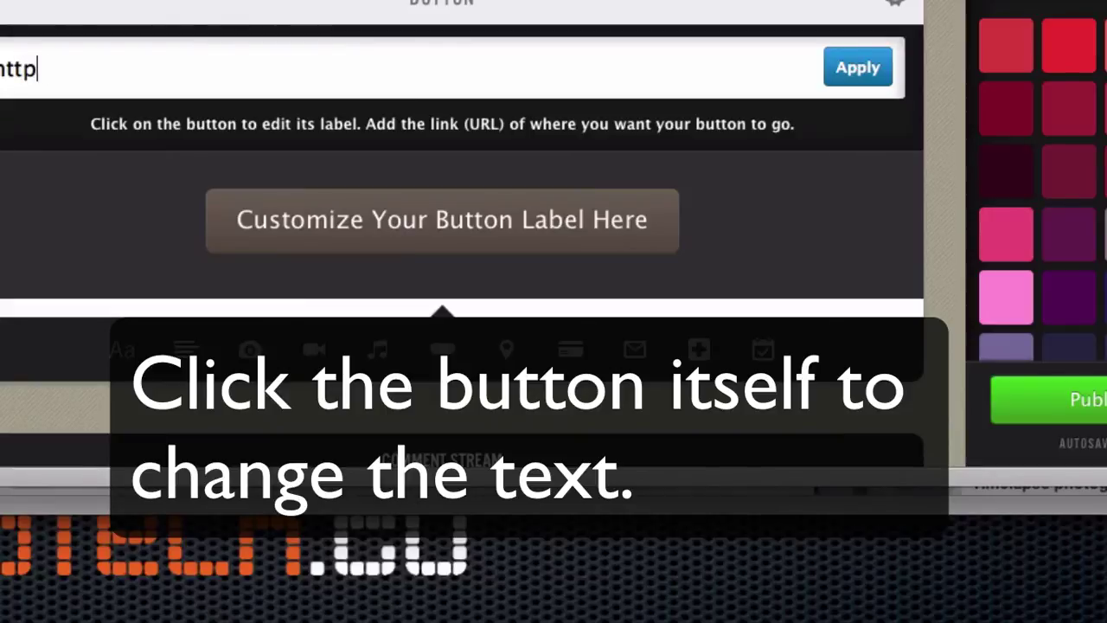
type("://www.edtech.")
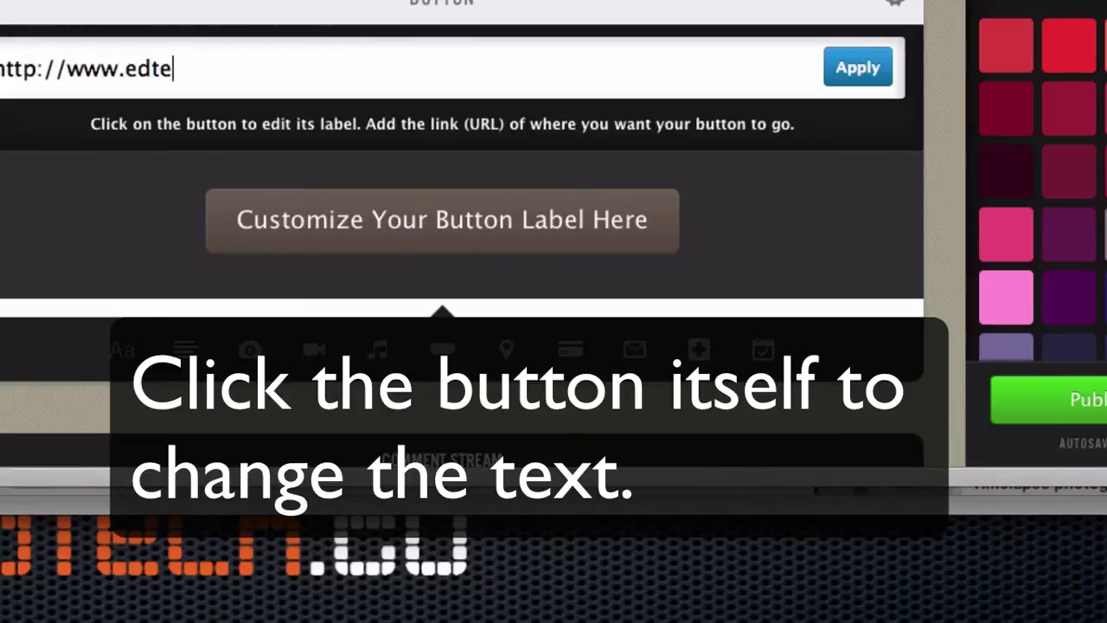
type("tv")
key("Return")
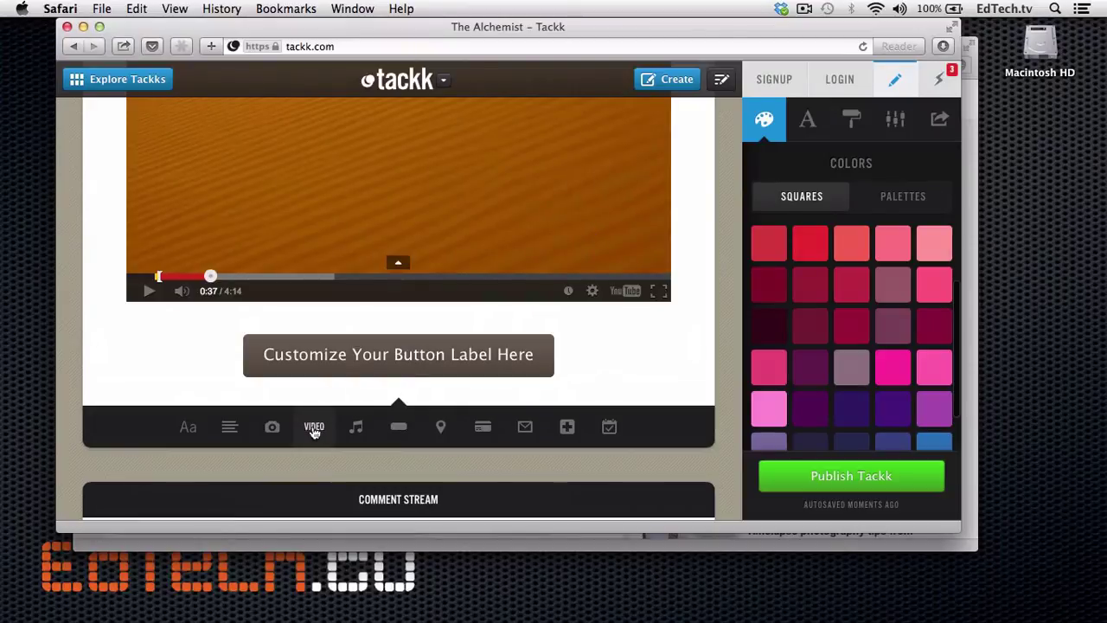
scroll(693, 397, "up", 10)
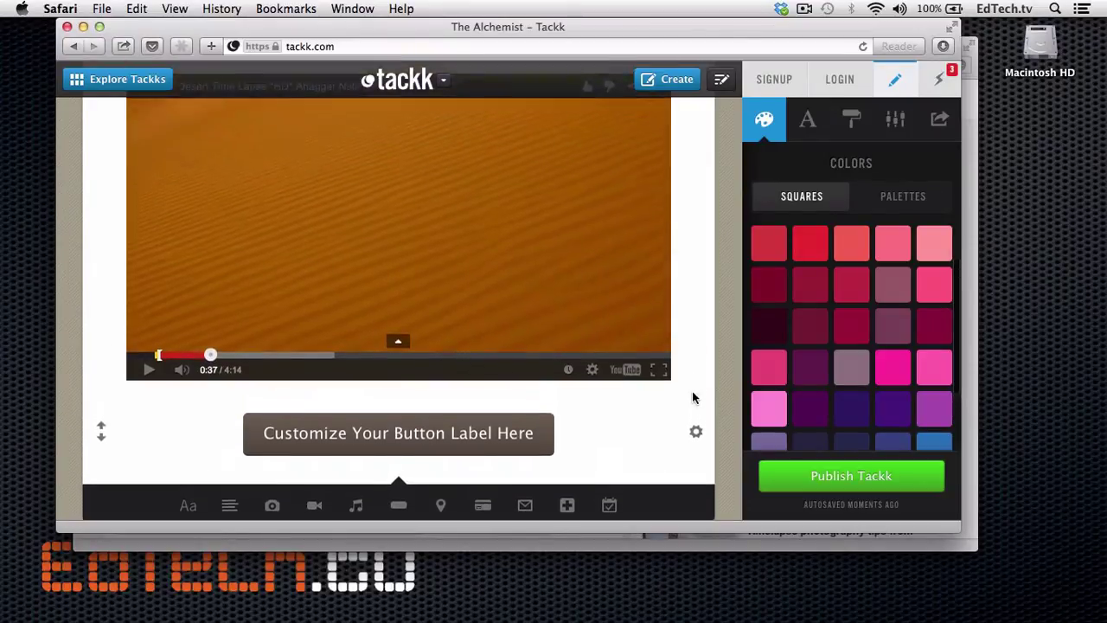
scroll(692, 397, "down", 3)
scroll(692, 398, "down", 5)
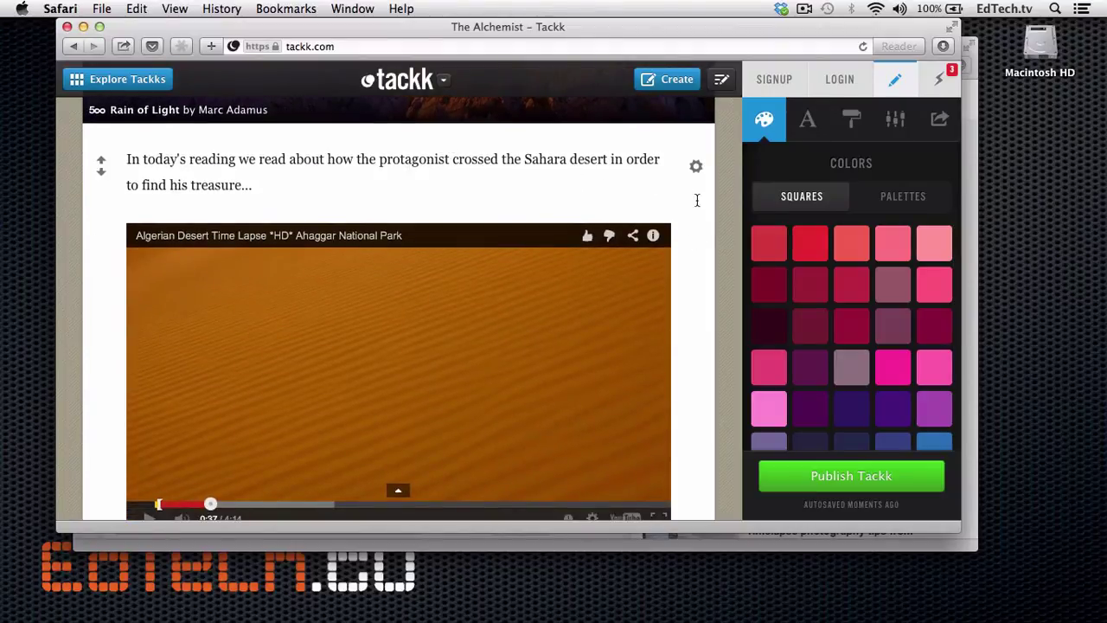
scroll(733, 355, "down", 1)
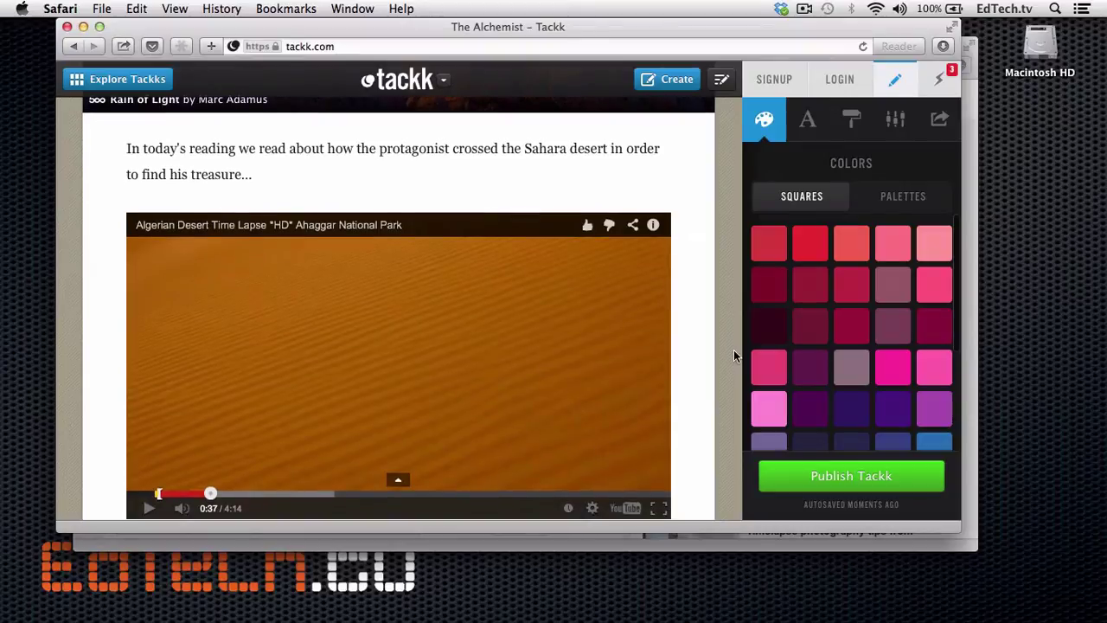
scroll(733, 355, "down", 2)
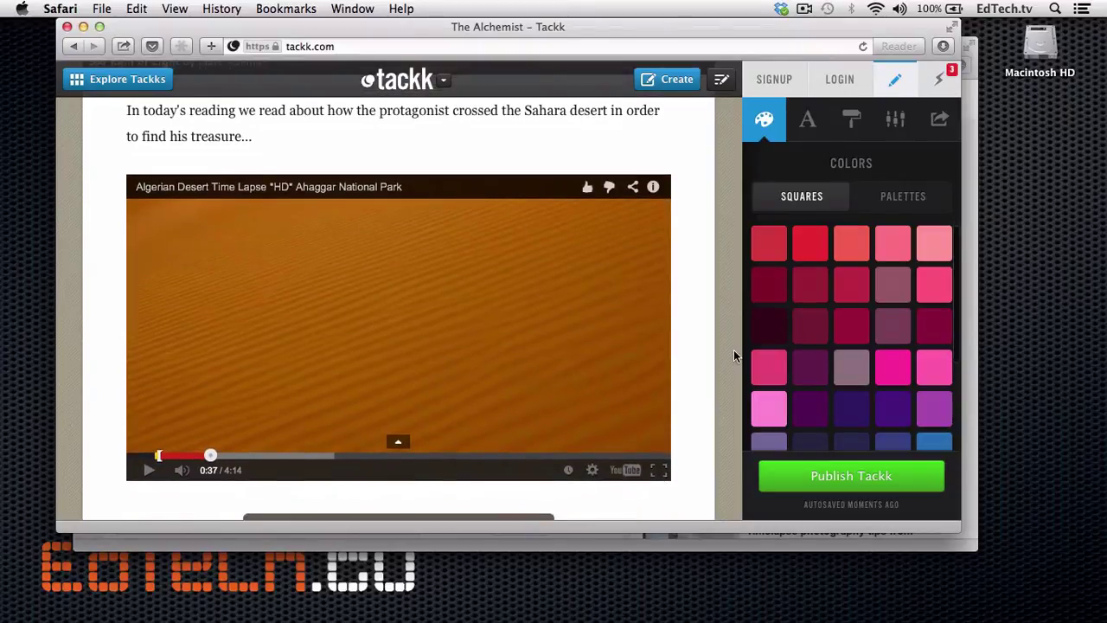
scroll(734, 355, "up", 3)
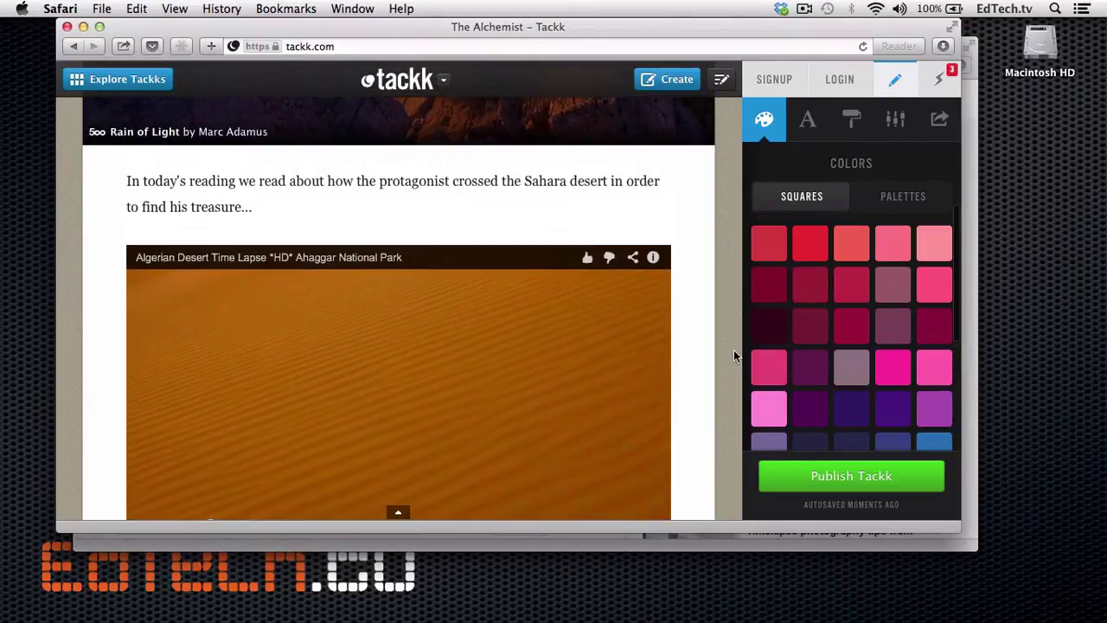
scroll(733, 354, "up", 5)
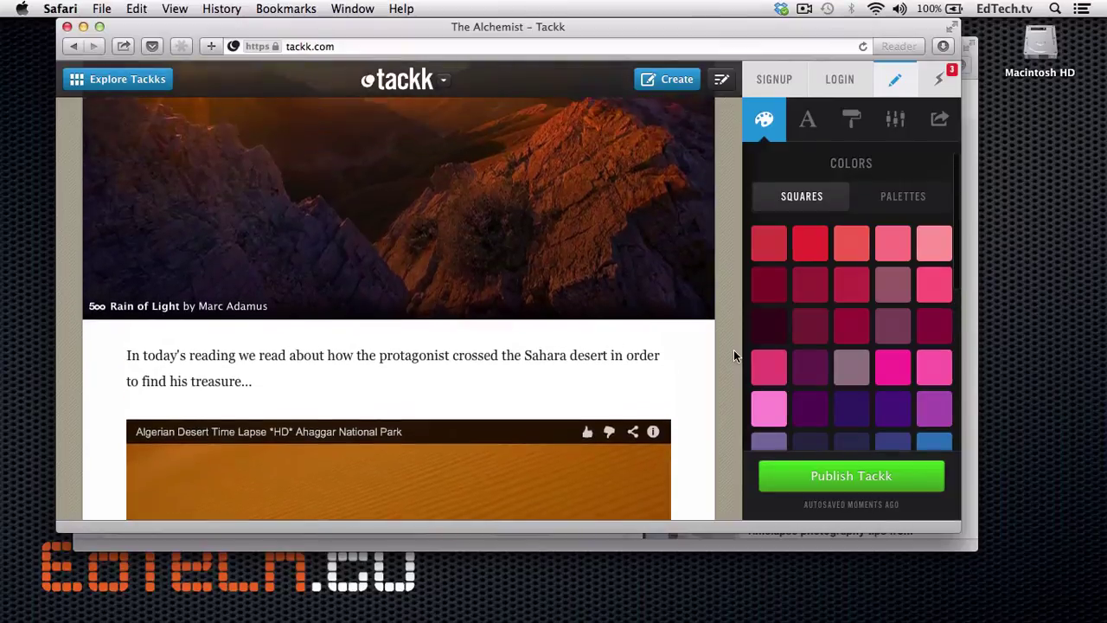
scroll(733, 354, "up", 5)
scroll(733, 354, "down", 5)
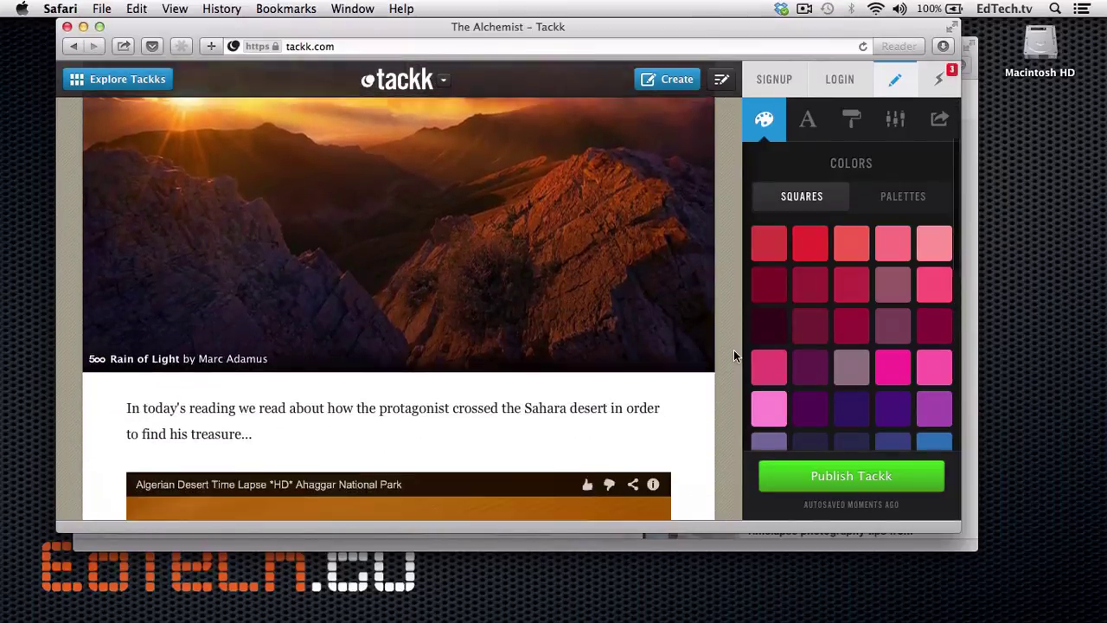
scroll(733, 354, "down", 5)
scroll(733, 354, "up", 4)
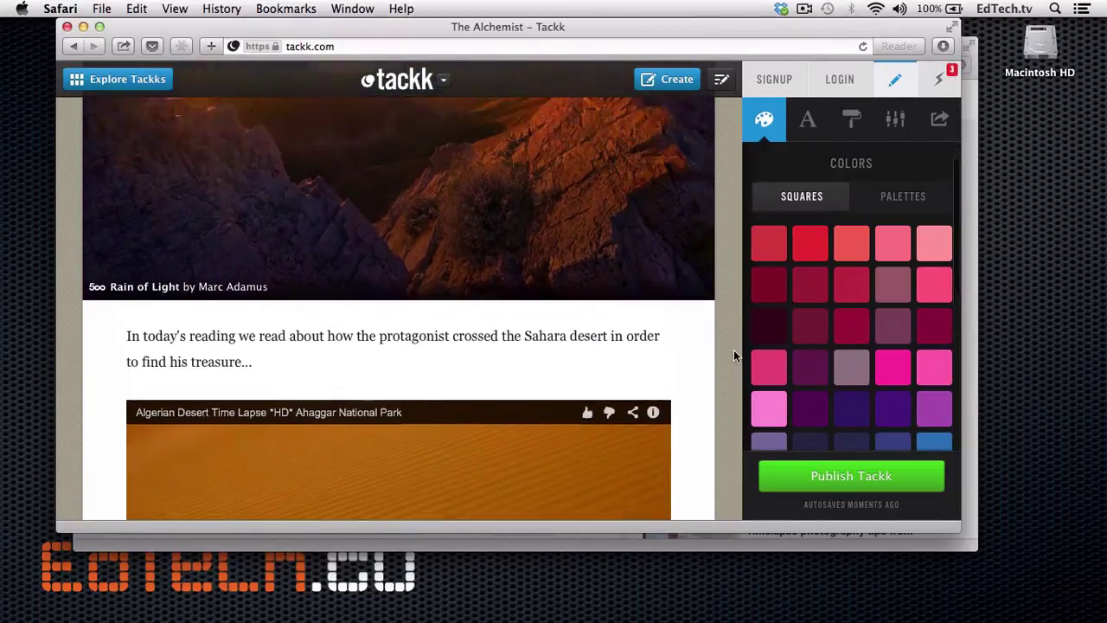
scroll(733, 355, "up", 5)
scroll(733, 354, "down", 6)
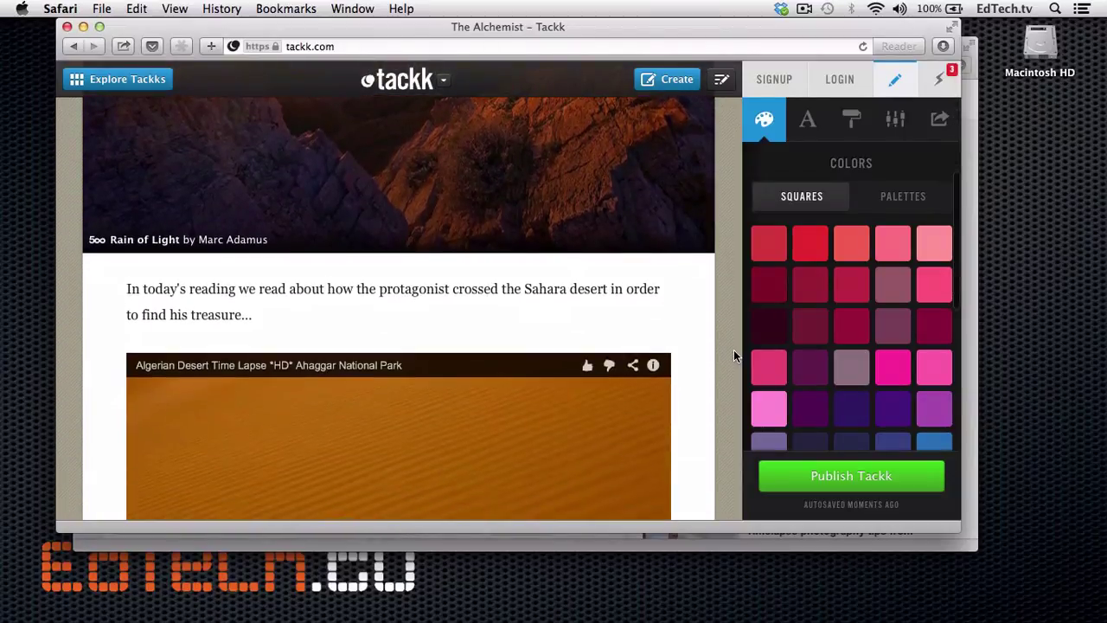
scroll(733, 355, "down", 3)
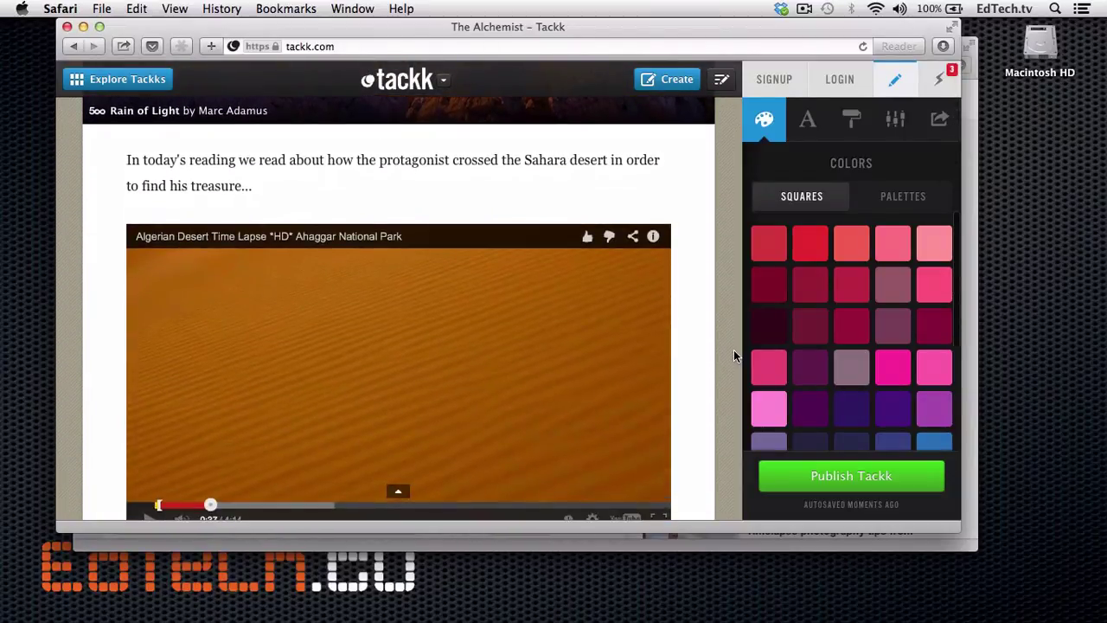
scroll(733, 352, "down", 1)
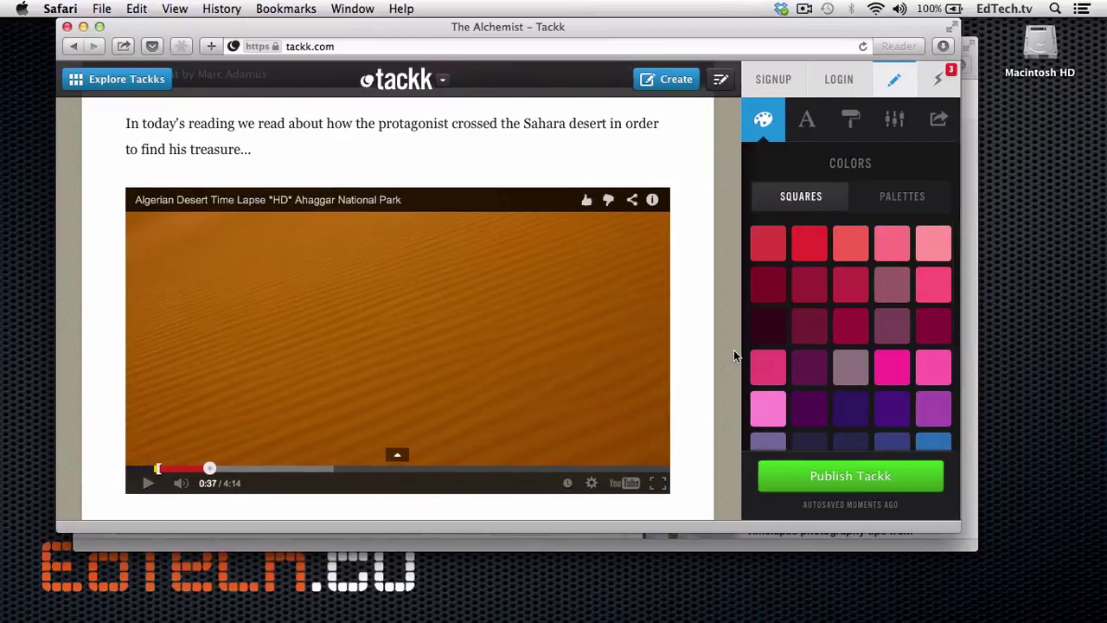
scroll(733, 349, "down", 1)
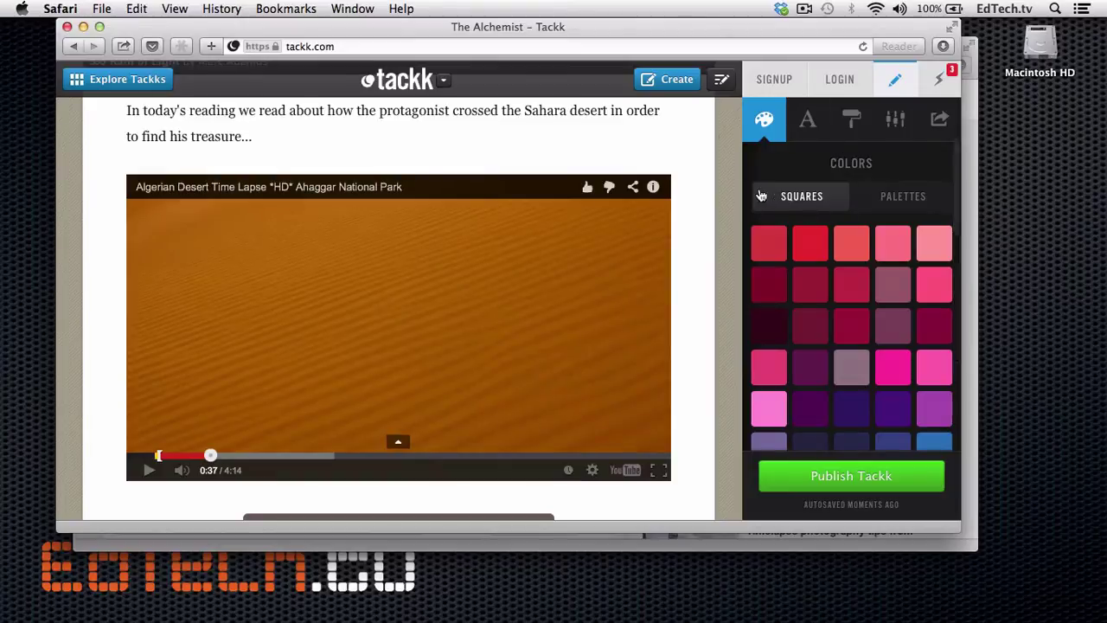
scroll(727, 199, "up", 5)
- Try orange-red, red and maroon colour swatches, settling on dark brown
scroll(728, 201, "up", 3)
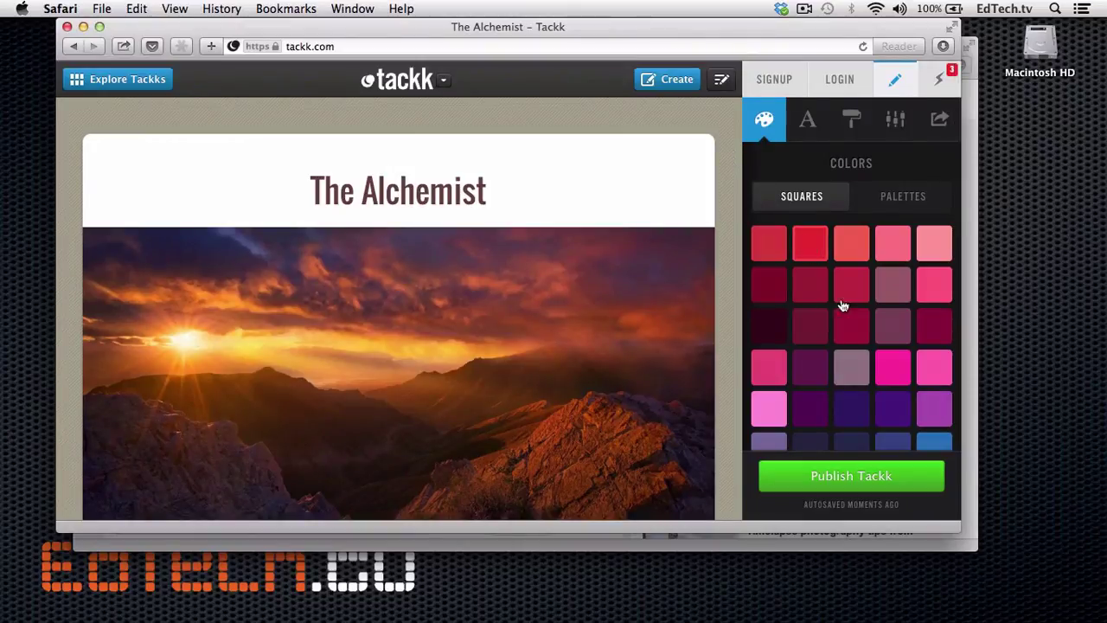
scroll(859, 372, "down", 10)
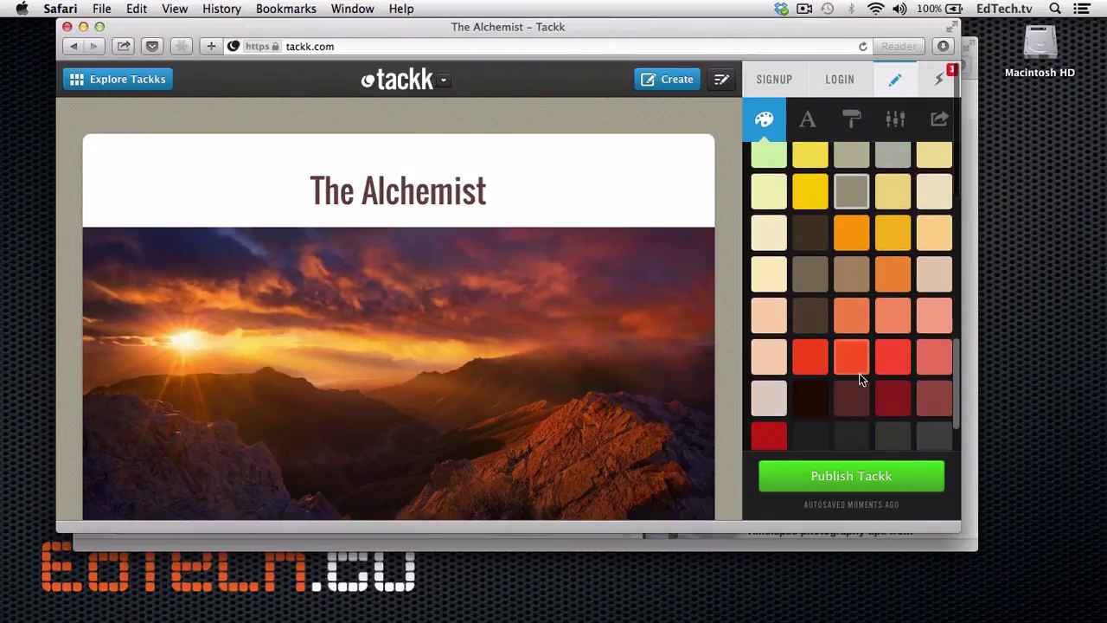
scroll(859, 373, "down", 1)
left_click(854, 358)
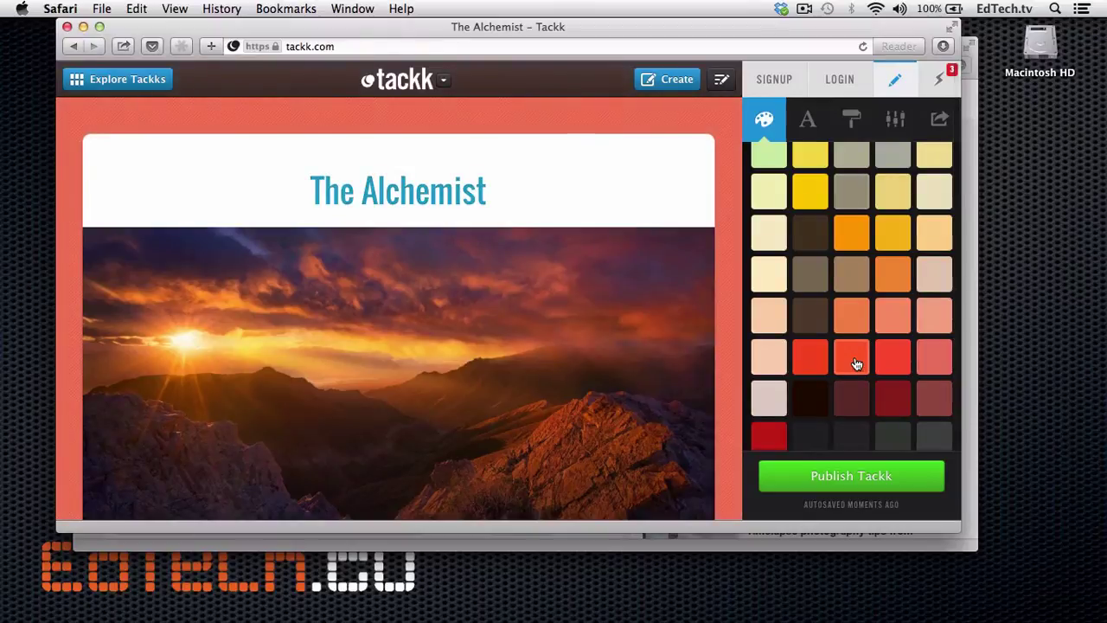
scroll(854, 364, "down", 2)
left_click(821, 310)
scroll(827, 320, "down", 1)
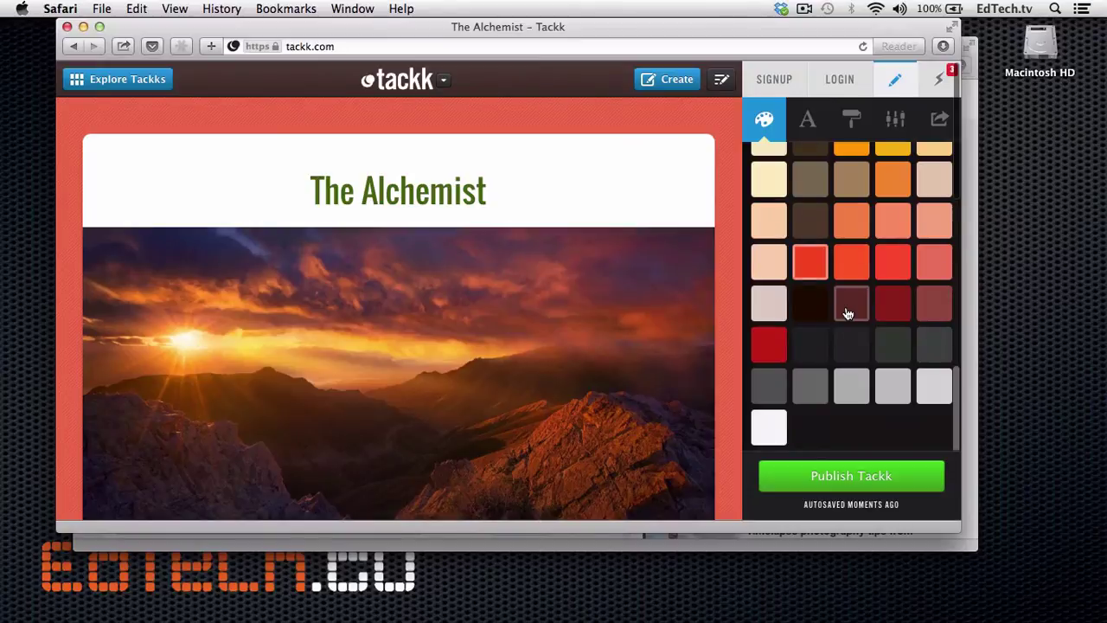
left_click(849, 303)
left_click(807, 216)
left_click(811, 156)
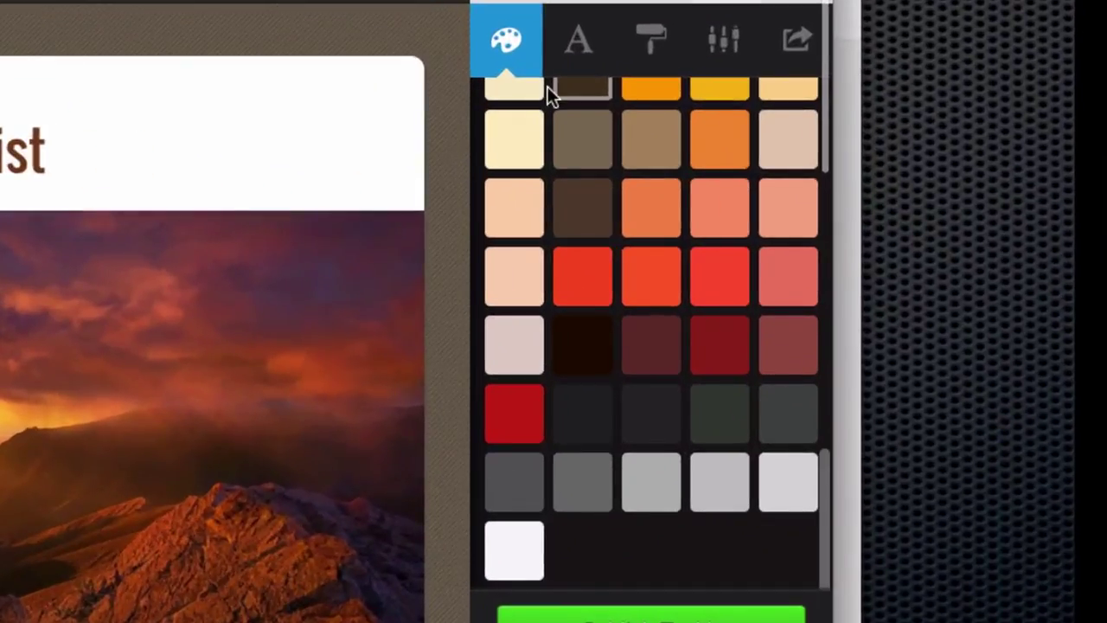
scroll(563, 173, "up", 5)
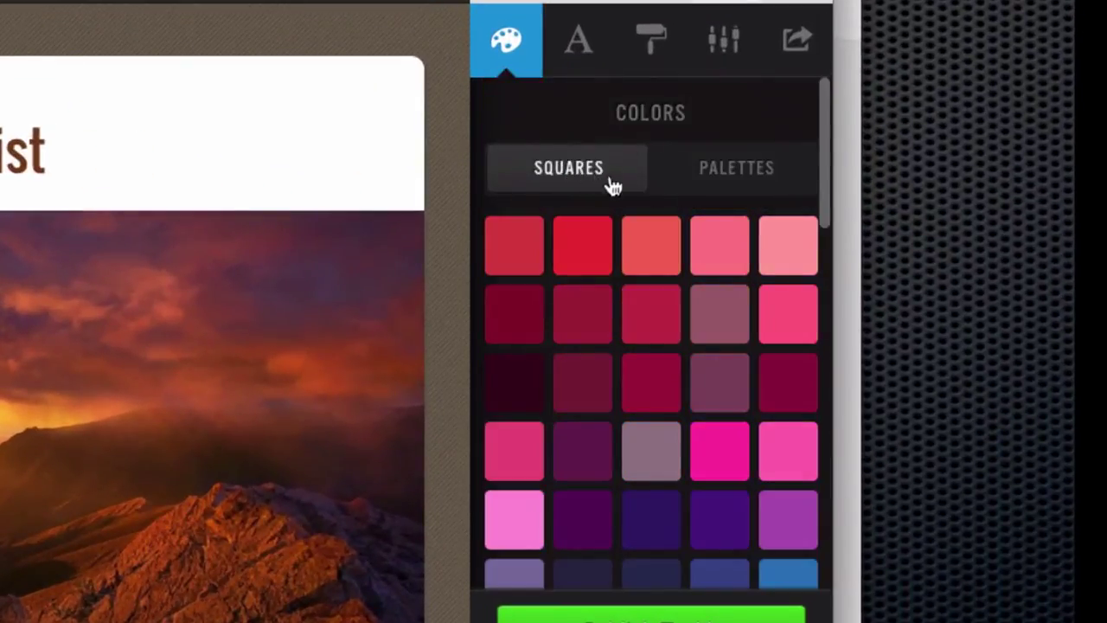
- Browse the named colour palettes such as Fall Picnic and Crimson
left_click(694, 171)
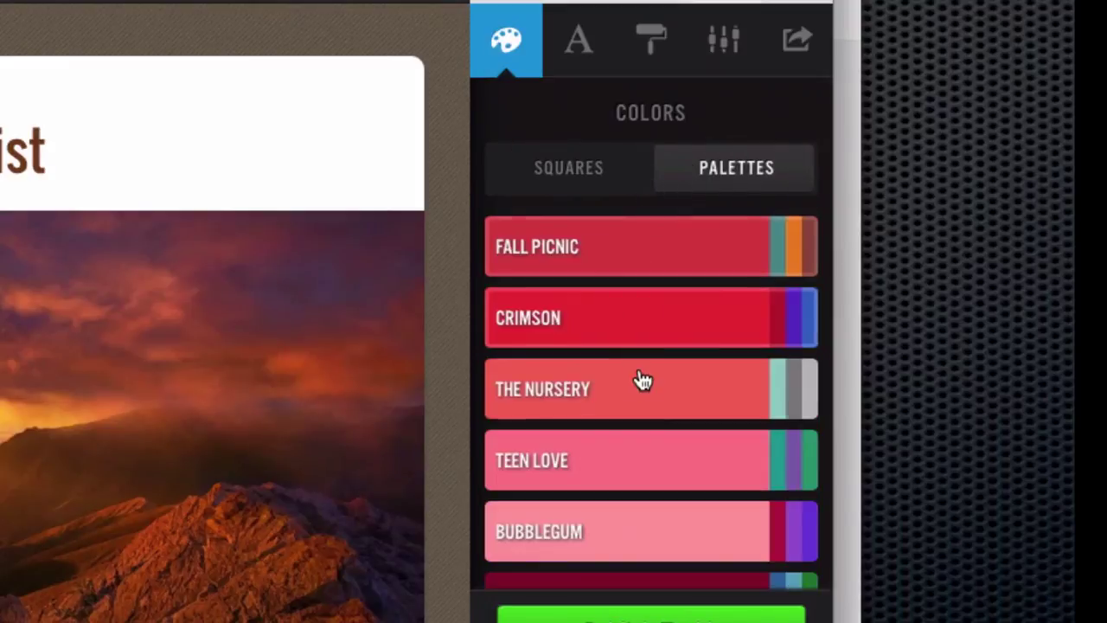
scroll(642, 389, "down", 4)
scroll(641, 390, "down", 20)
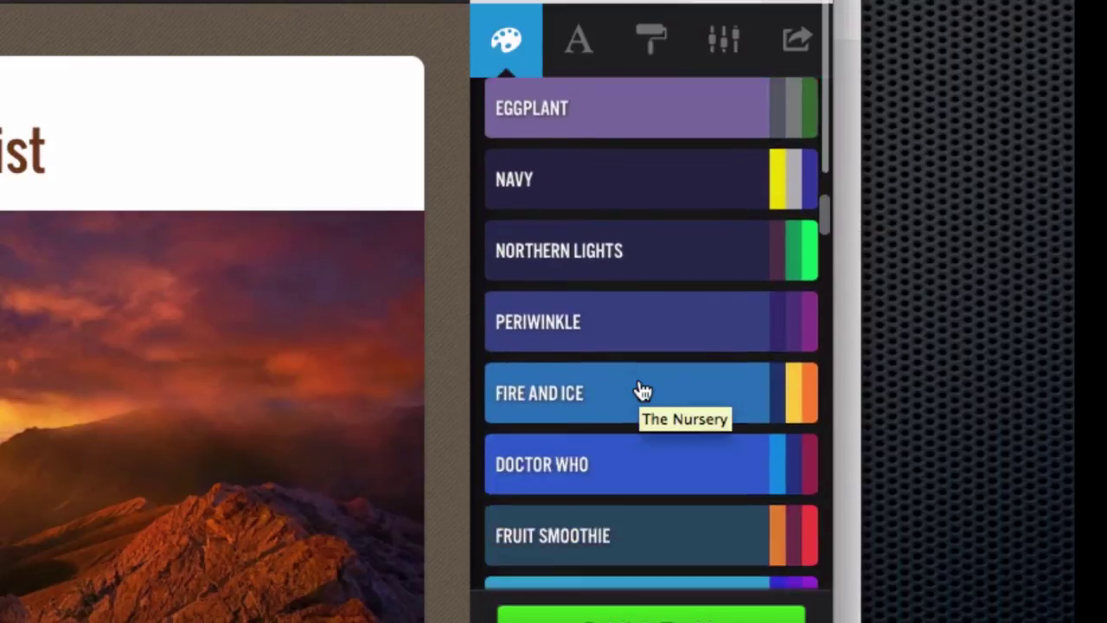
scroll(642, 390, "up", 20)
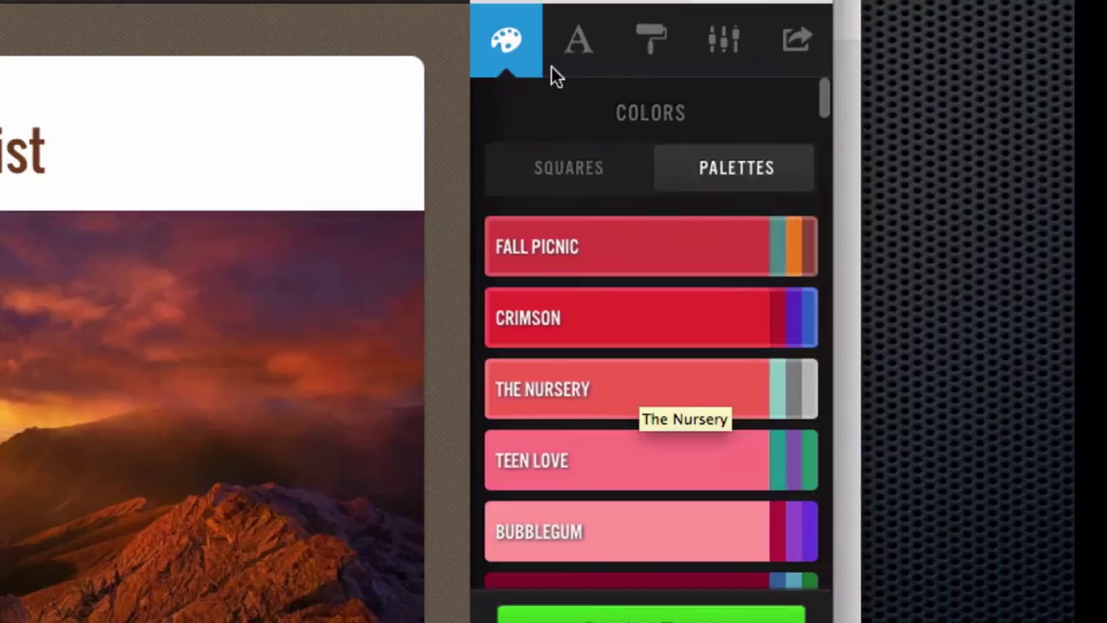
- Look through the available fonts
left_click(553, 52)
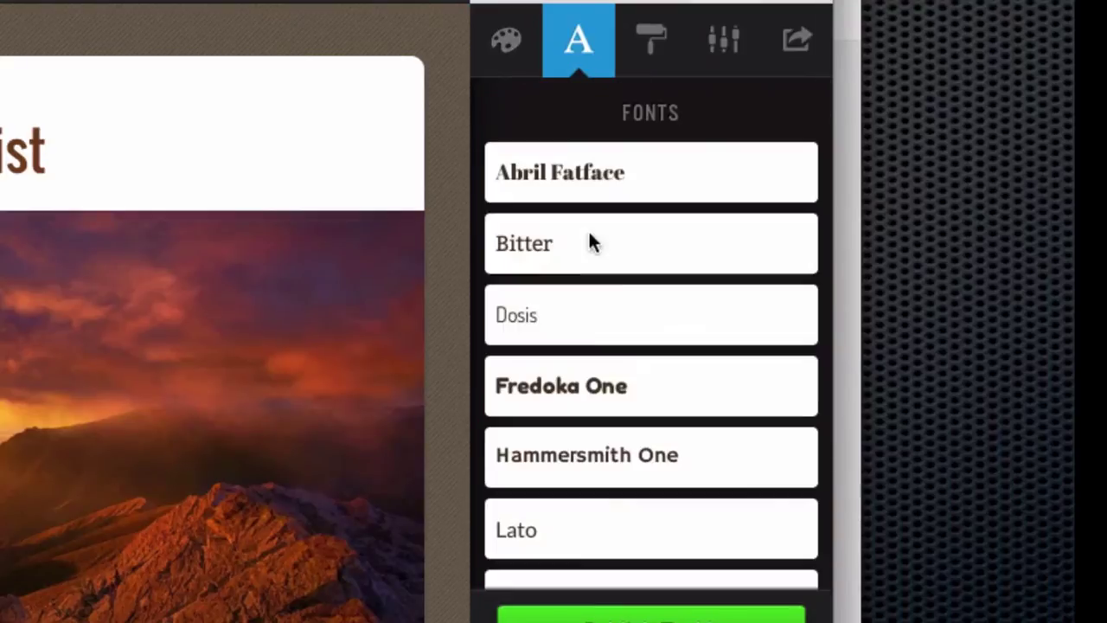
scroll(597, 391, "down", 5)
scroll(599, 392, "up", 5)
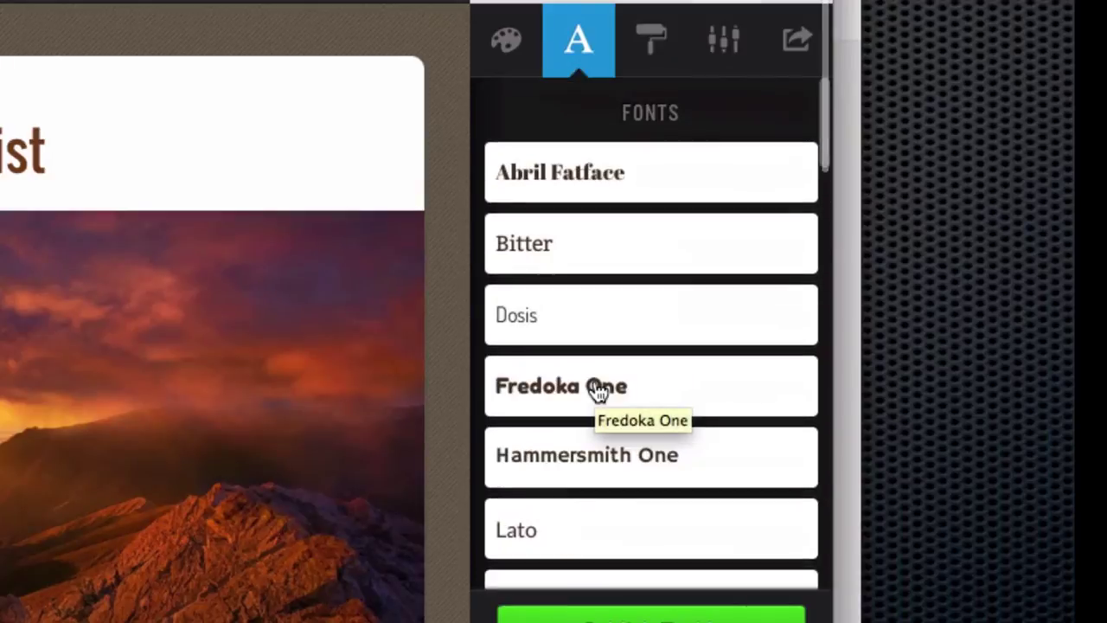
- Try the Flowers background pattern, then switch to Houndstooth
left_click(643, 69)
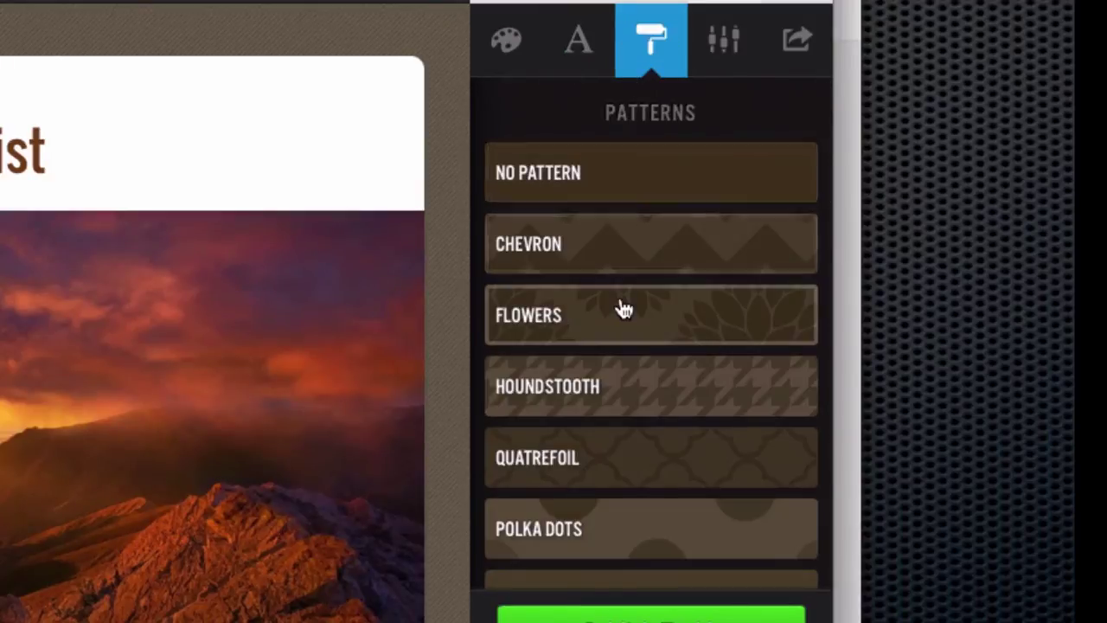
left_click(621, 310)
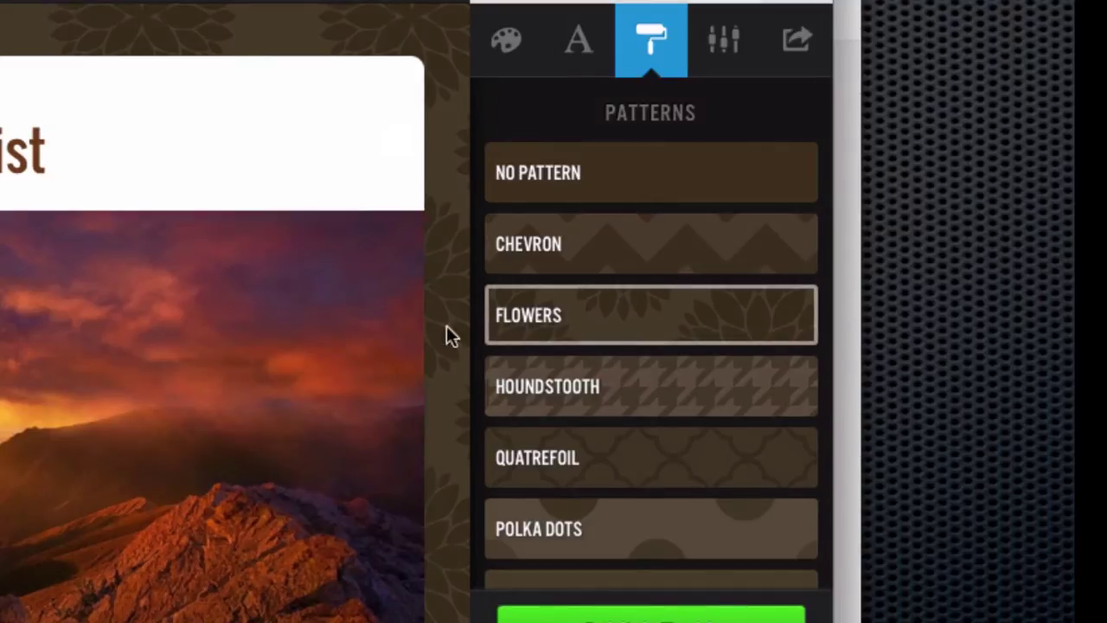
scroll(443, 372, "down", 2)
scroll(441, 383, "down", 2)
left_click(604, 407)
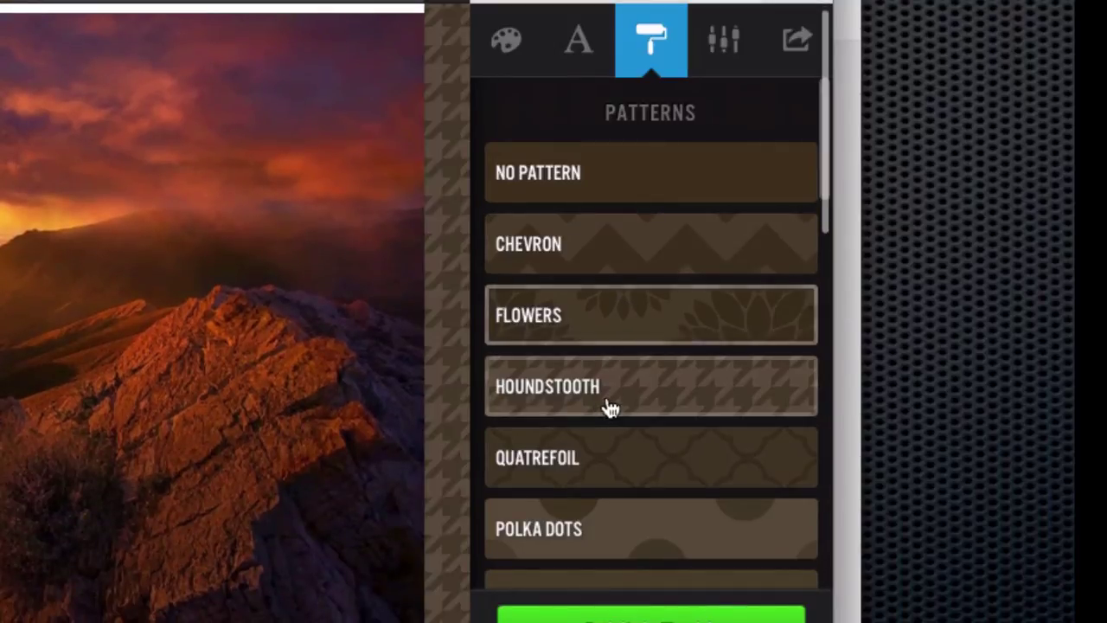
scroll(448, 385, "down", 5)
scroll(448, 385, "up", 6)
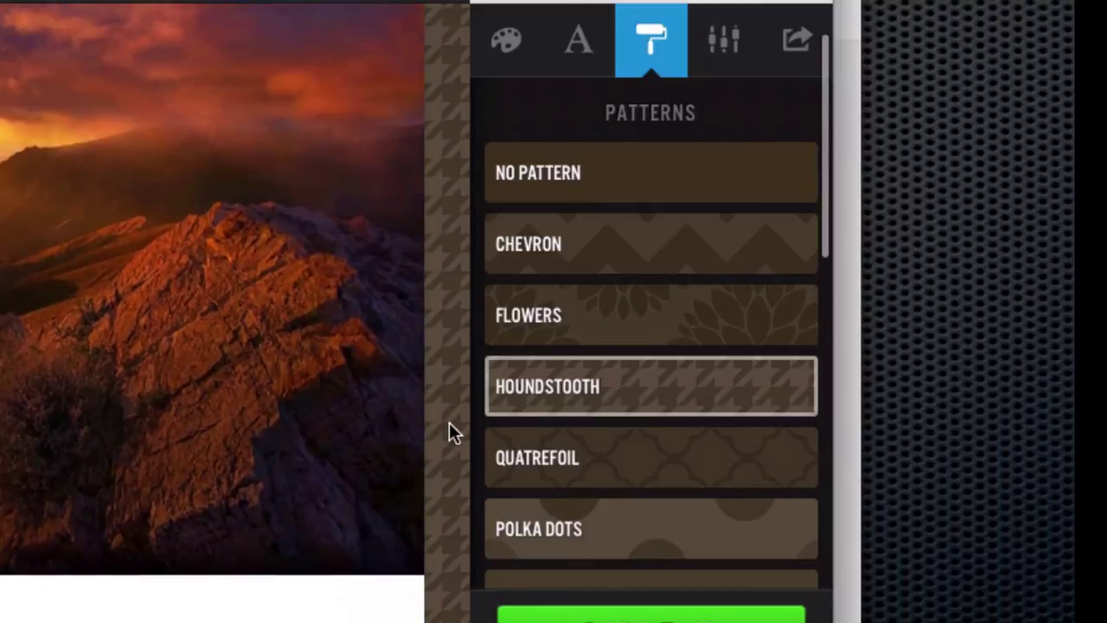
- Review the Options panel: Public visibility, Assignment Tackkboard, Comment Stream and Rounded Corners
scroll(449, 431, "up", 2)
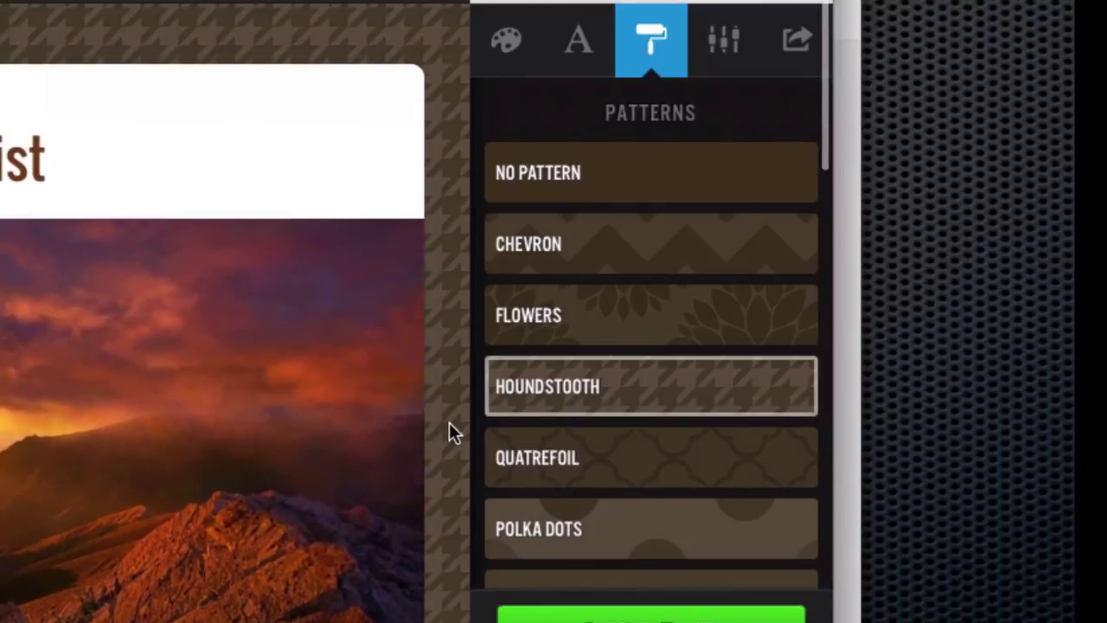
left_click(729, 49)
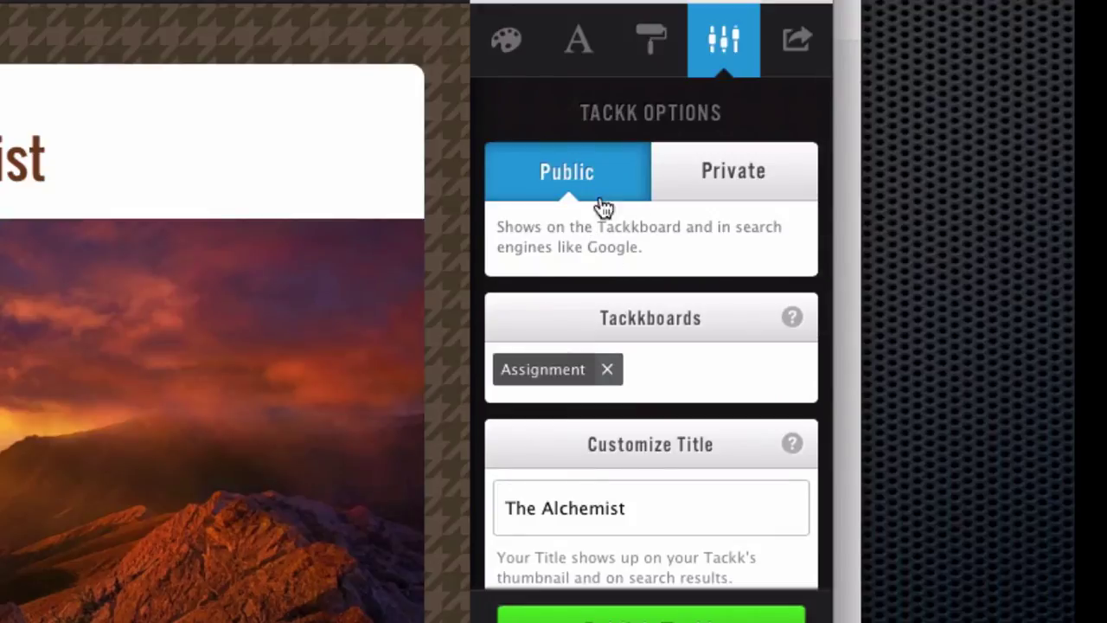
scroll(675, 237, "down", 3)
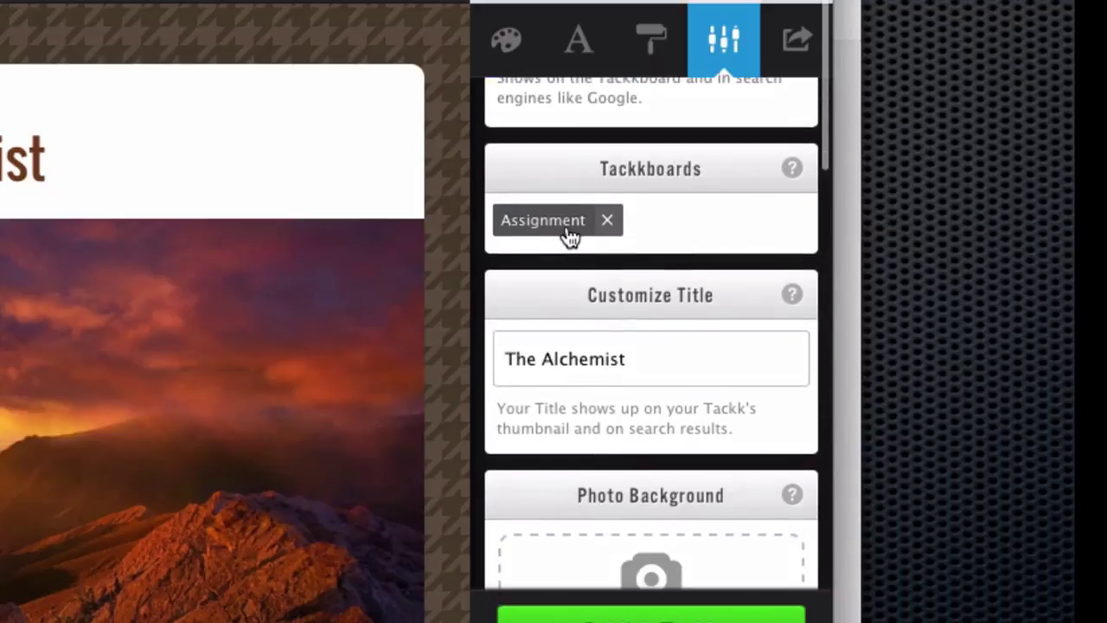
left_click(670, 223)
scroll(670, 223, "down", 1)
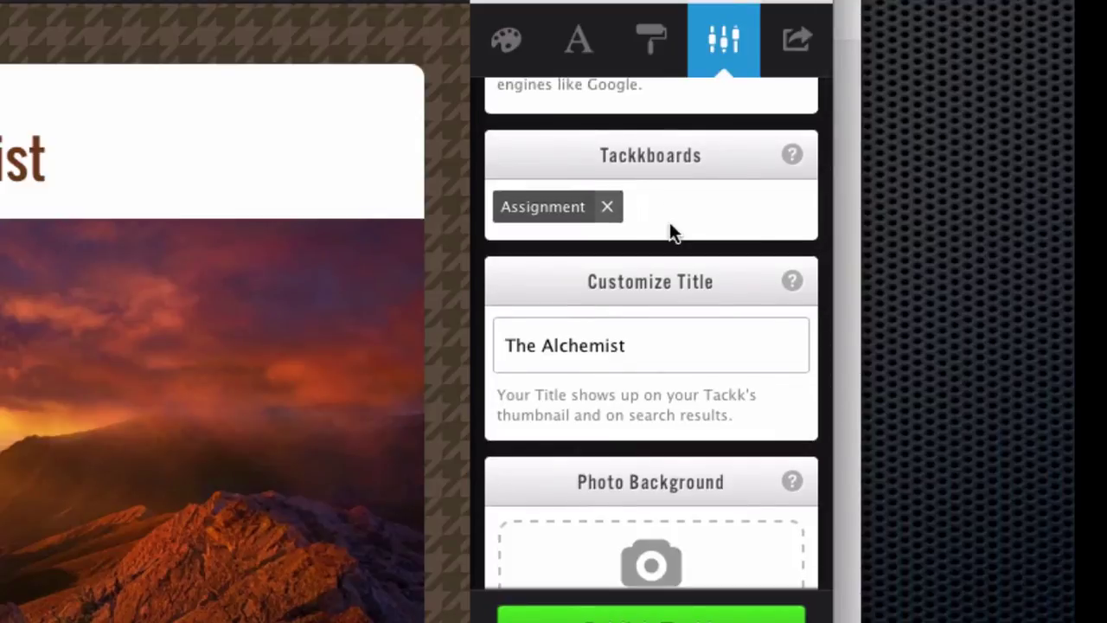
scroll(669, 221, "down", 5)
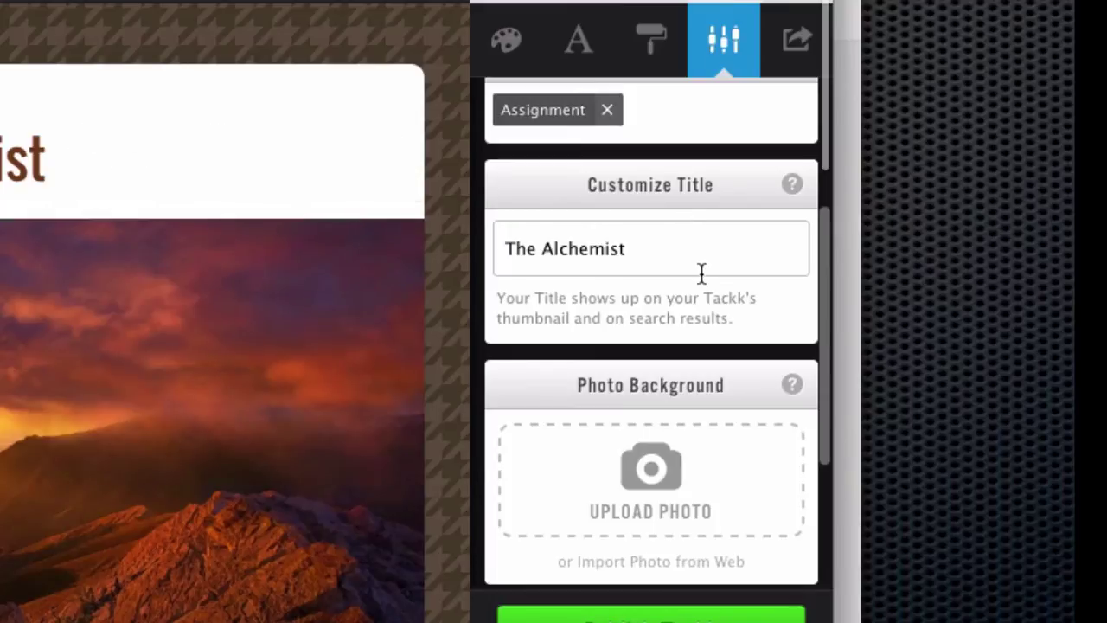
scroll(702, 273, "down", 5)
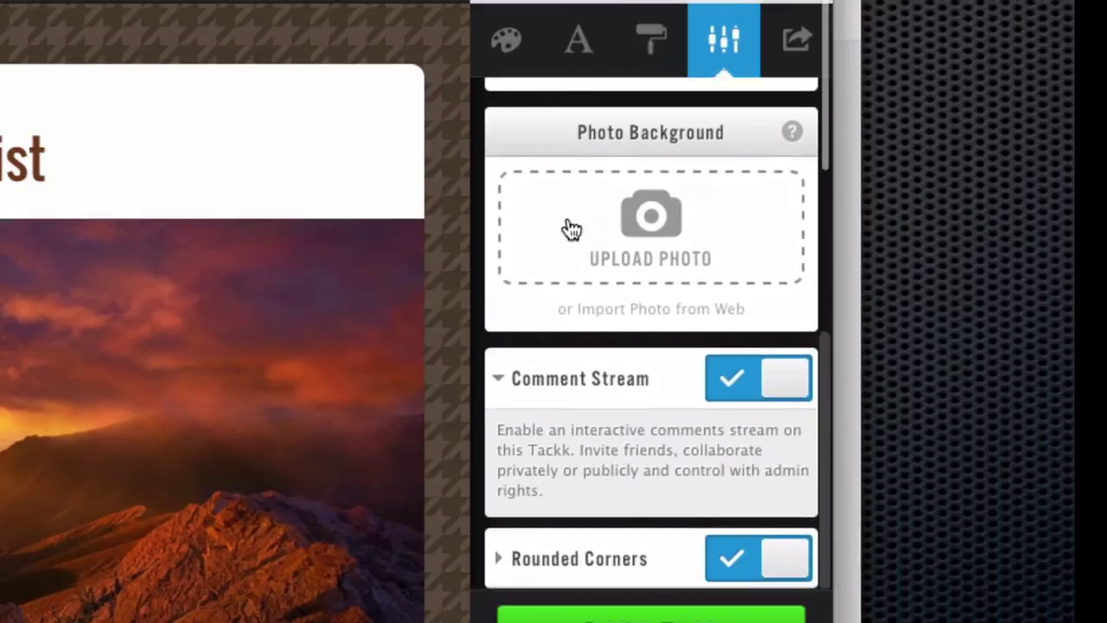
scroll(569, 229, "down", 1)
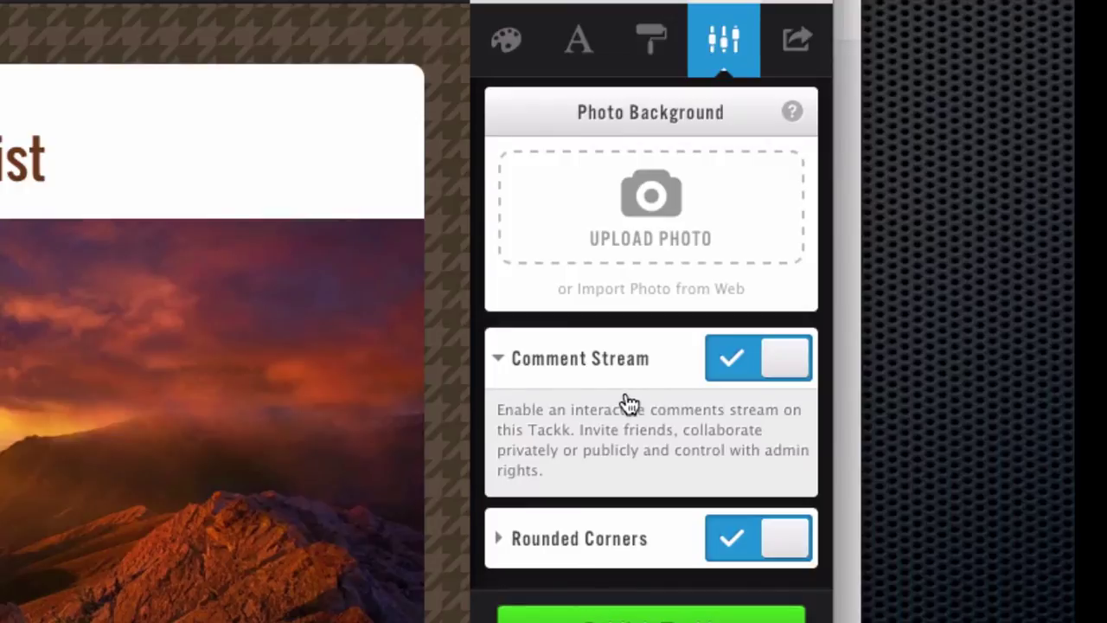
scroll(629, 403, "up", 10)
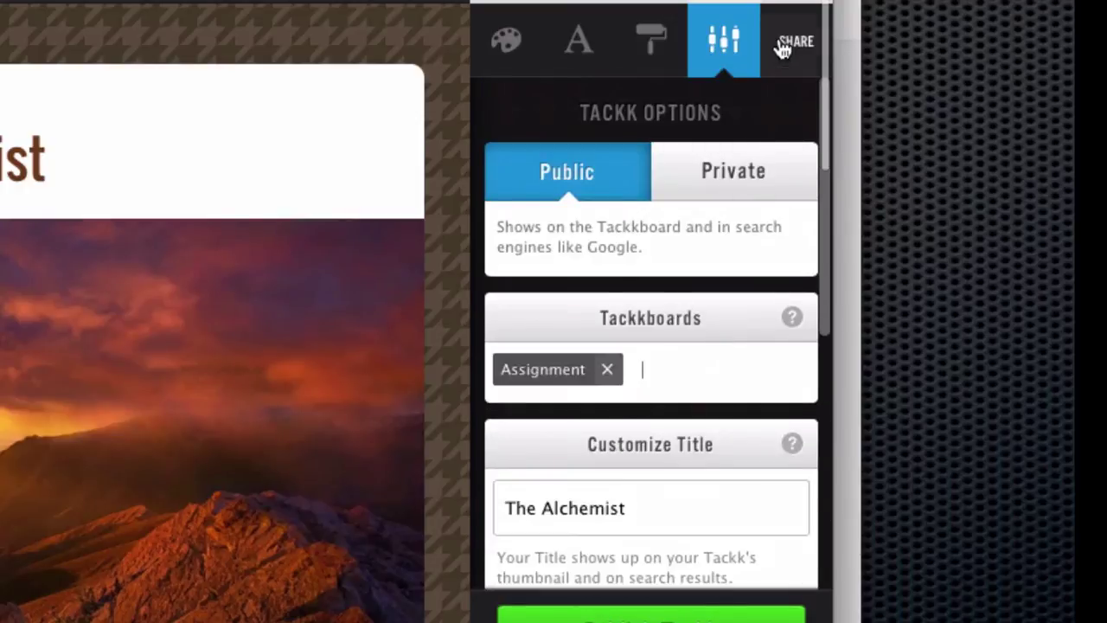
- Publish The Alchemist page live at tackk.com/lz59qk from the sharing choices
left_click(787, 45)
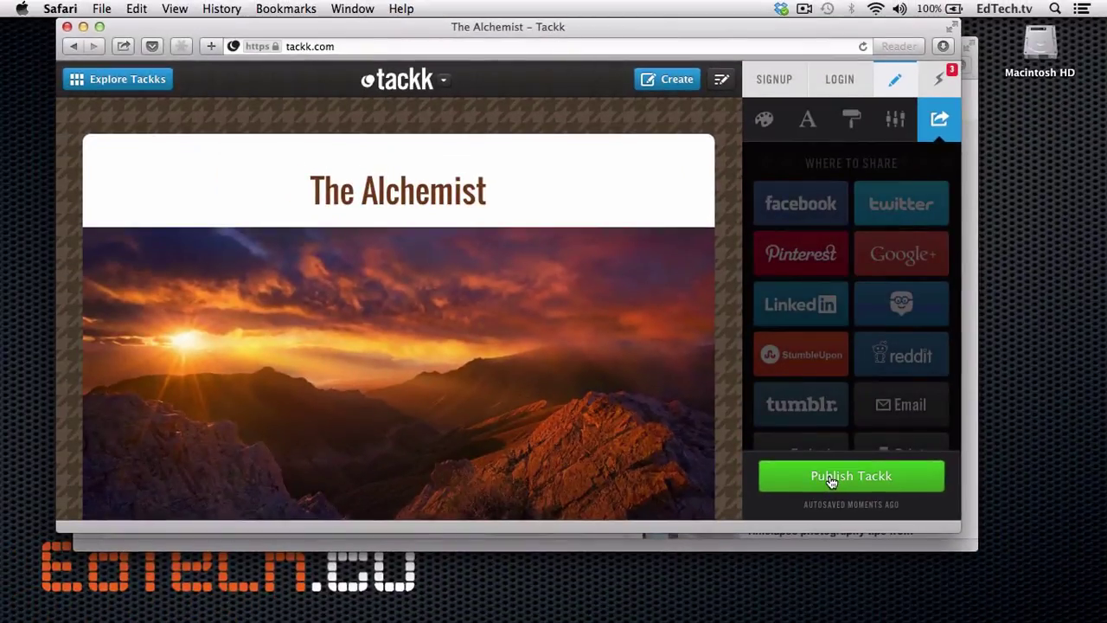
left_click(830, 478)
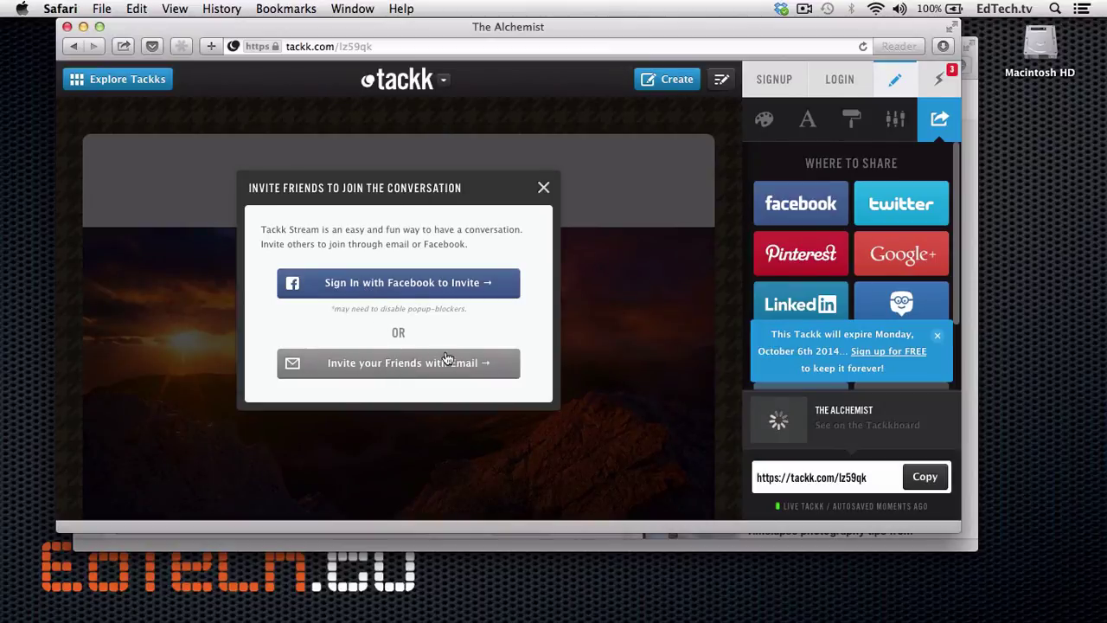
left_click(543, 188)
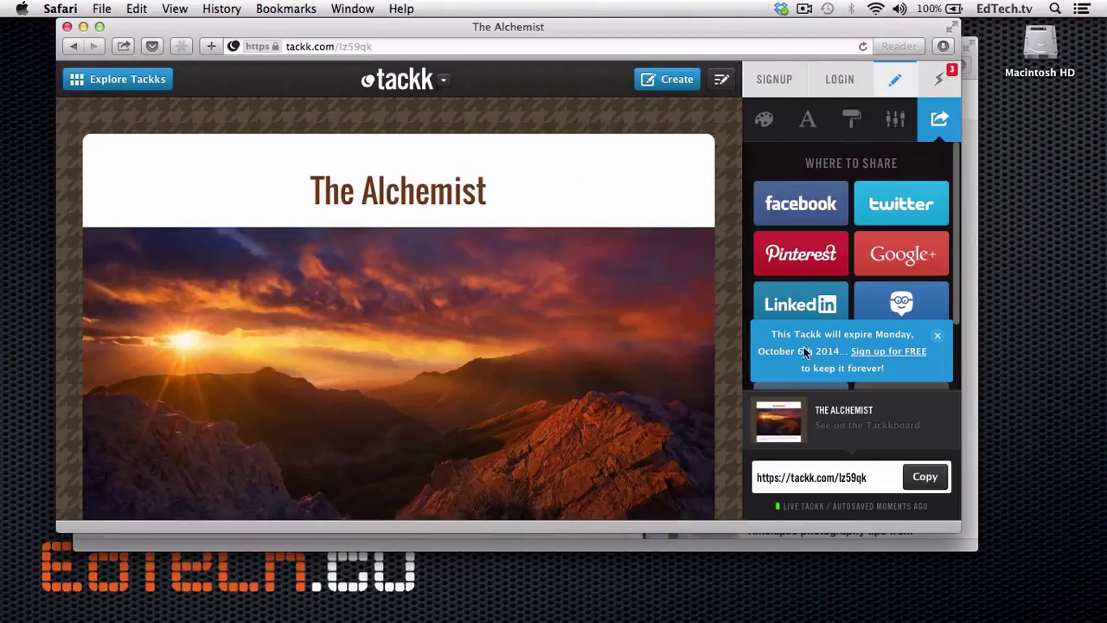
scroll(813, 404, "down", 1)
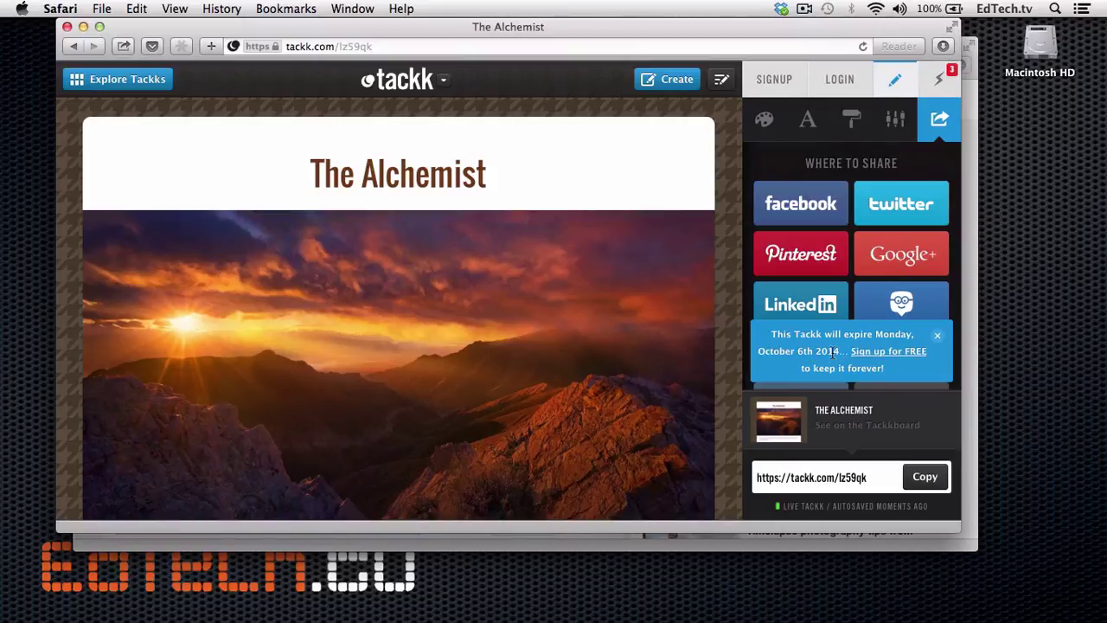
left_click(936, 339)
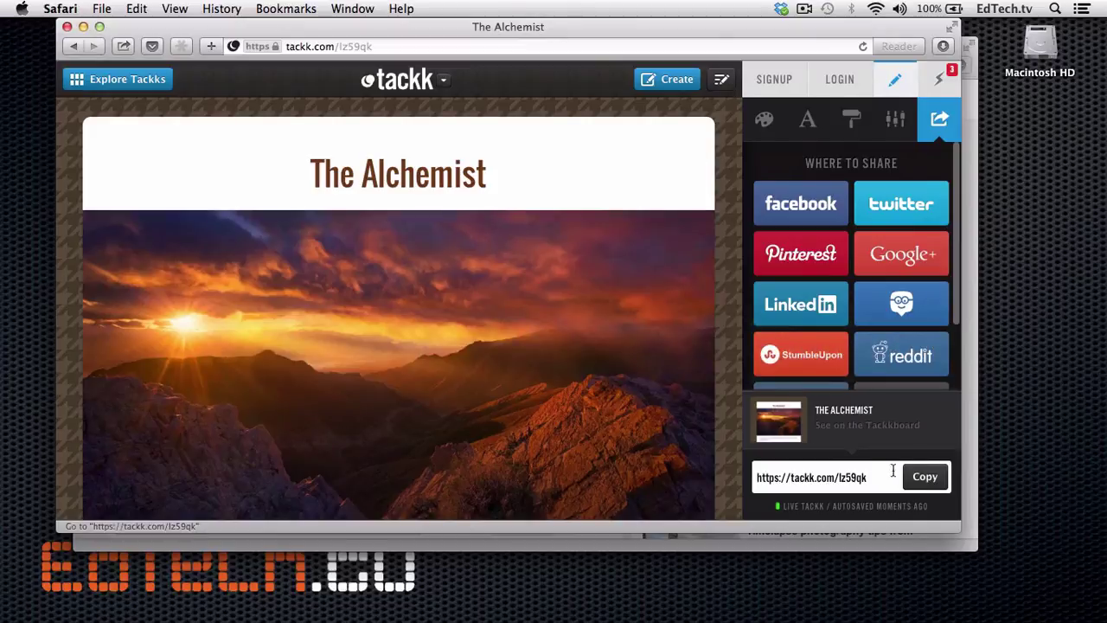
scroll(912, 388, "down", 1)
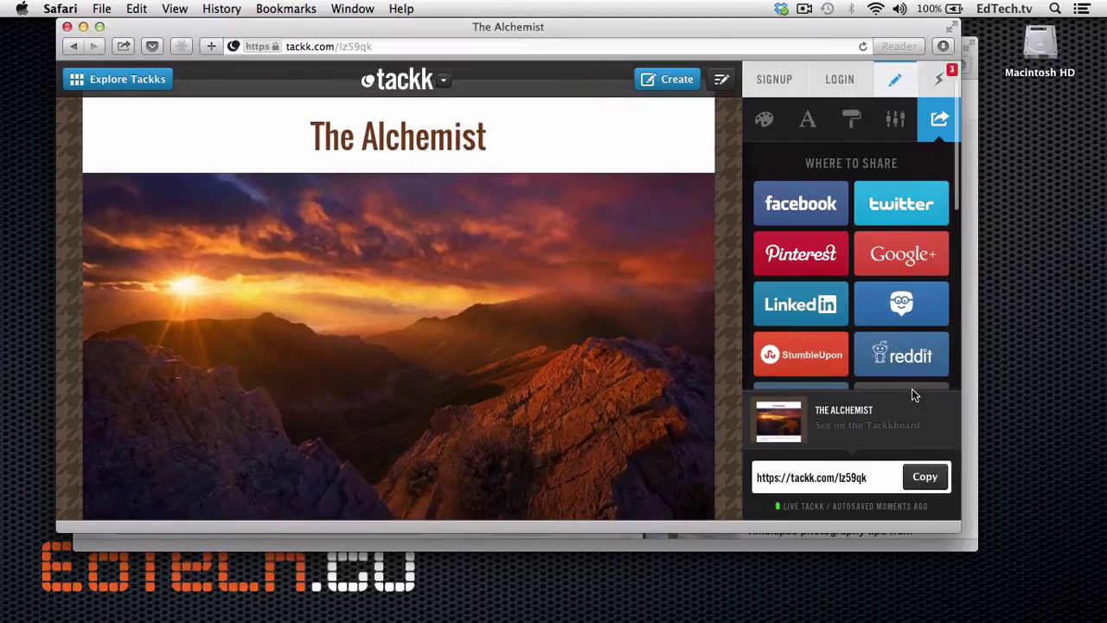
left_click(927, 469)
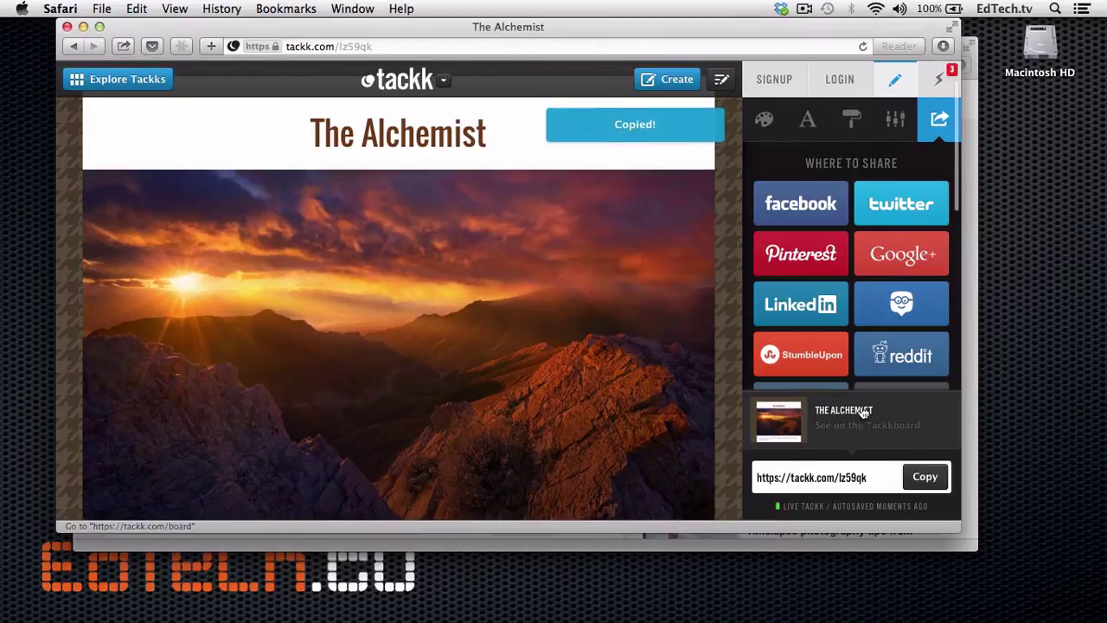
scroll(875, 381, "down", 3)
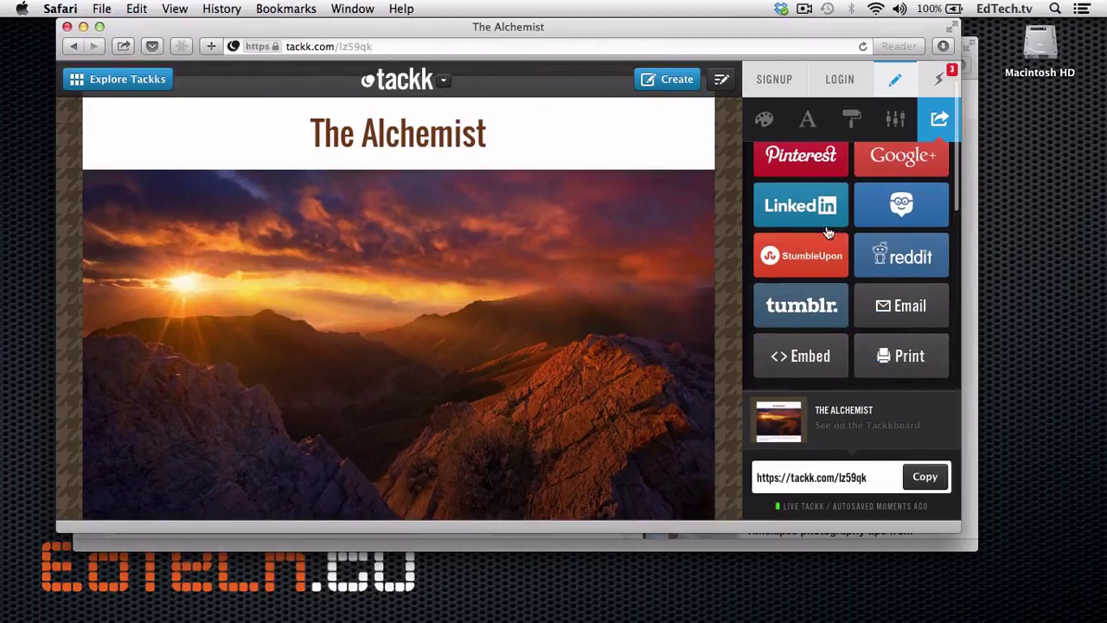
left_click(911, 366)
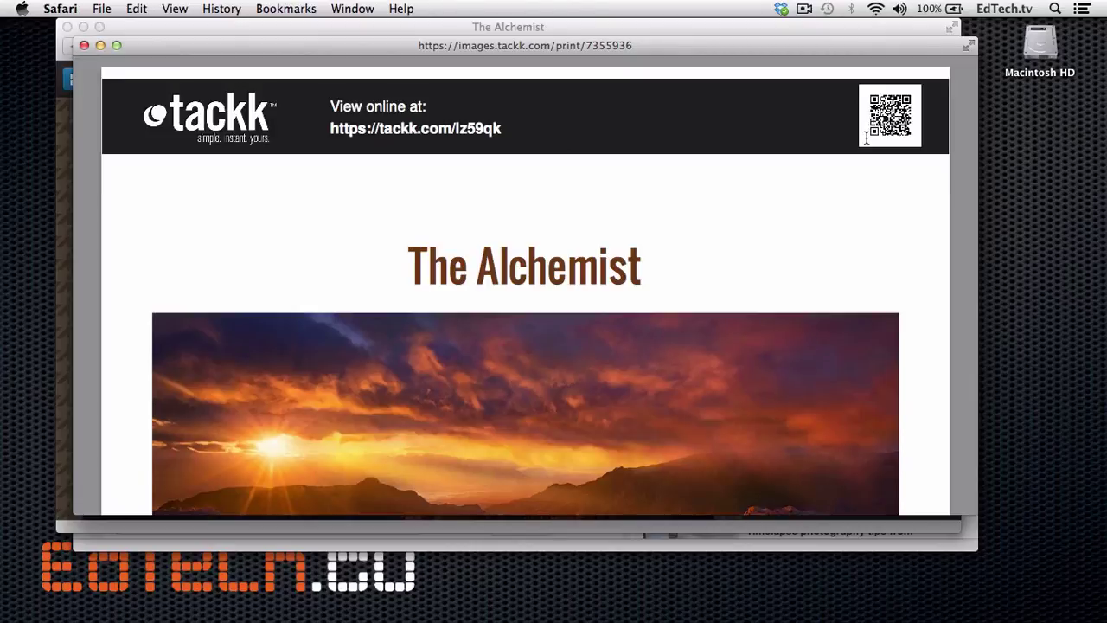
scroll(843, 192, "down", 15)
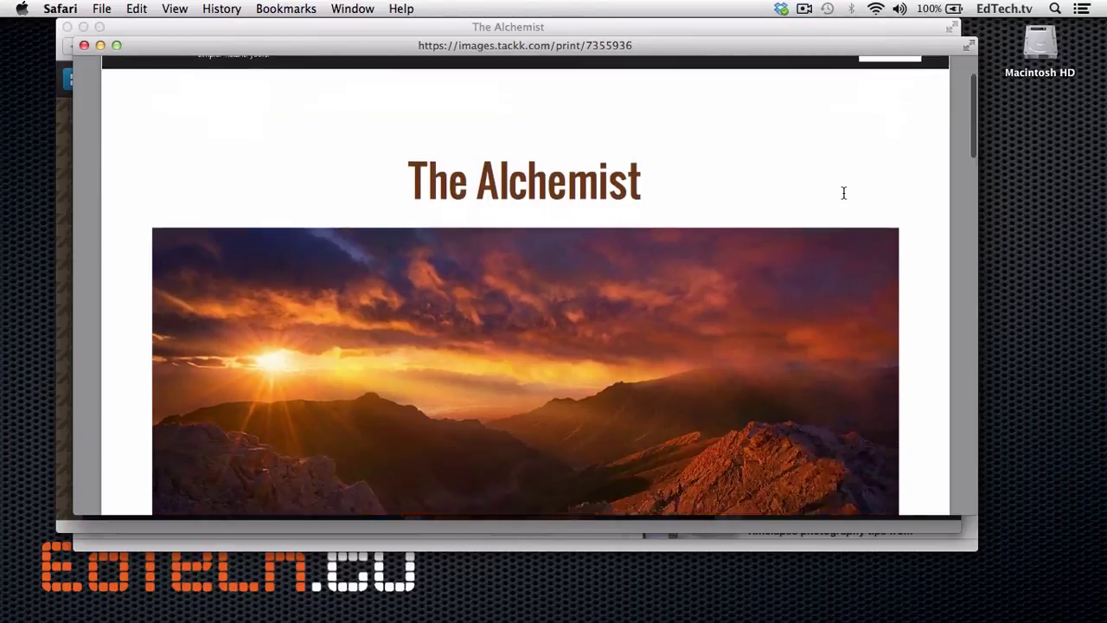
scroll(843, 192, "down", 15)
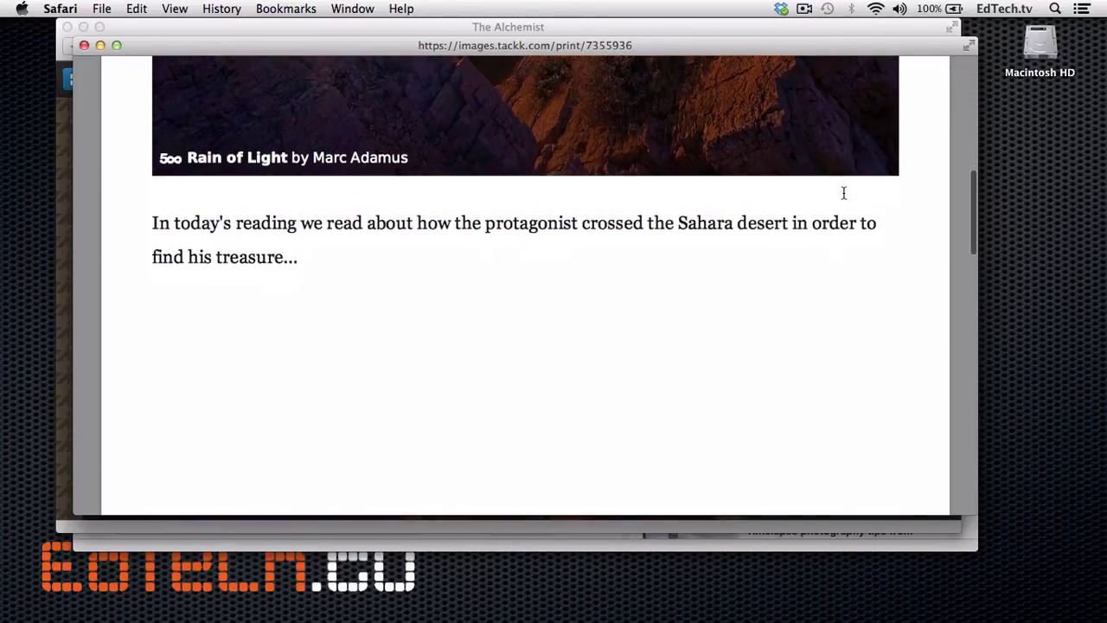
scroll(843, 193, "down", 3)
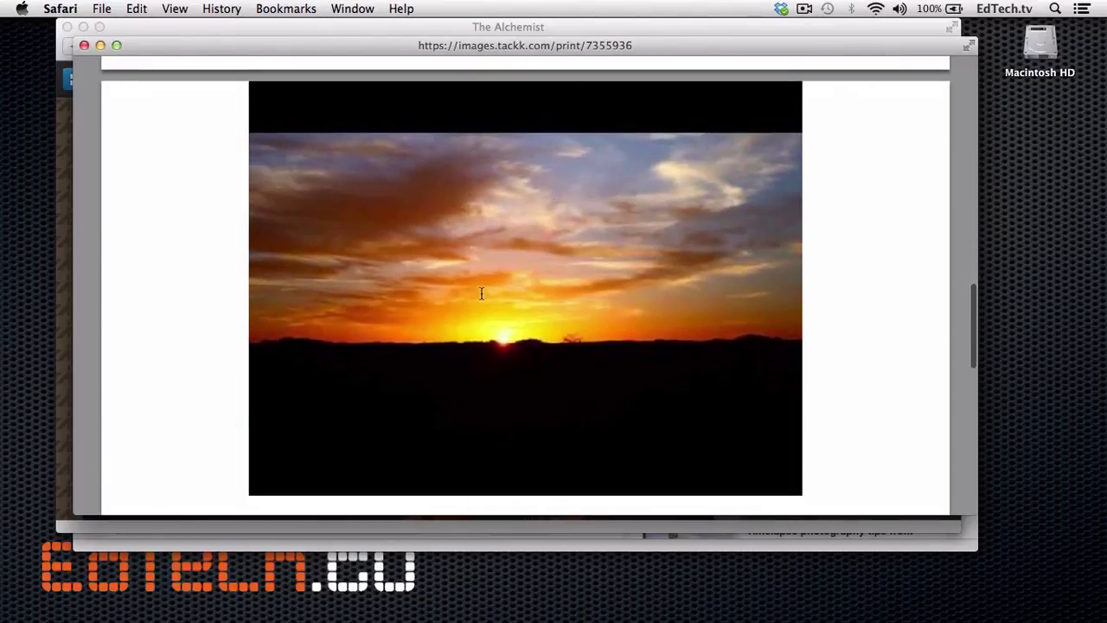
scroll(826, 314, "down", 15)
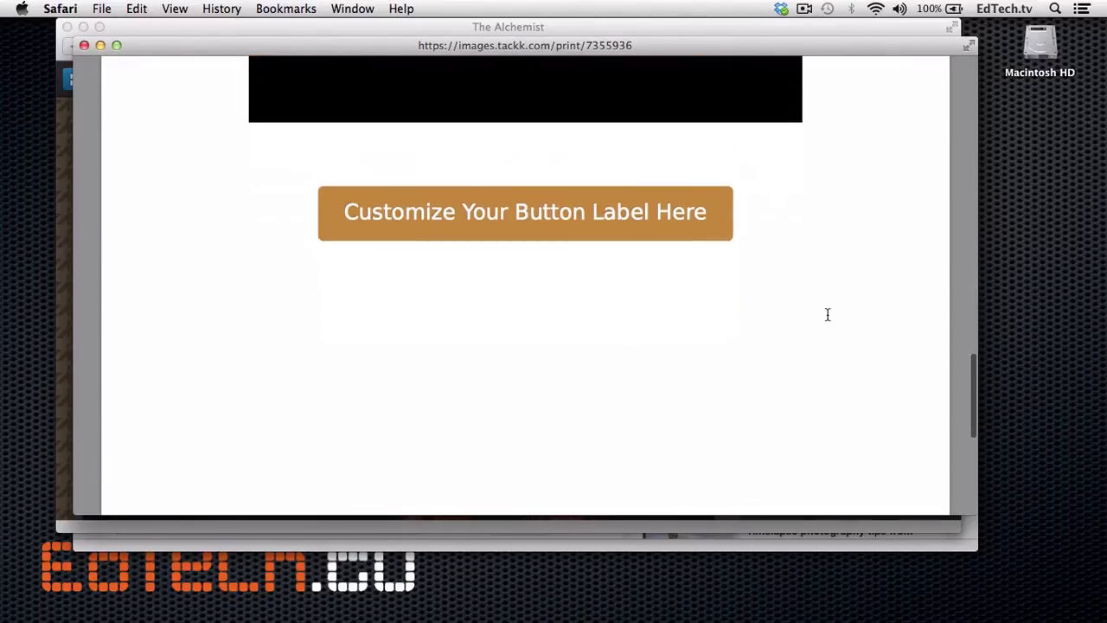
scroll(549, 231, "up", 20)
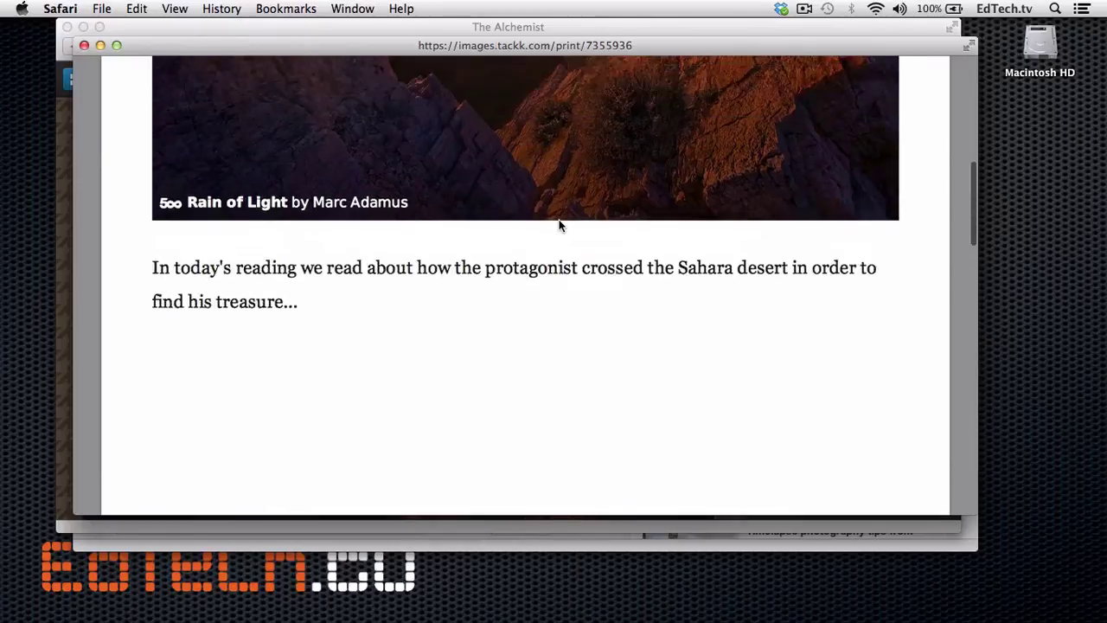
scroll(558, 226, "down", 20)
scroll(558, 226, "down", 10)
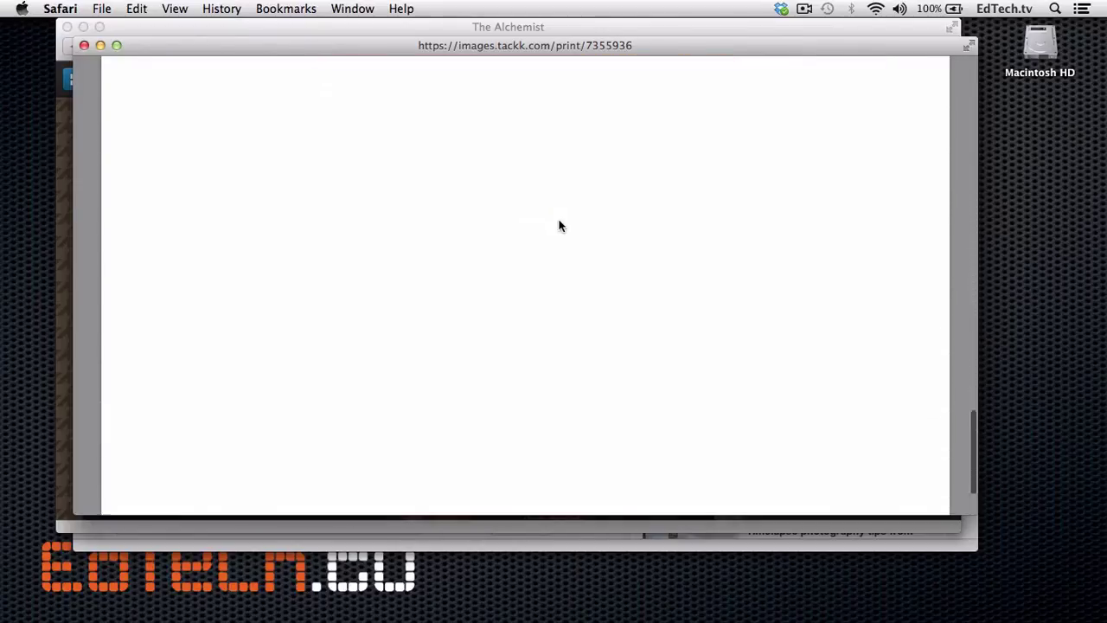
scroll(558, 225, "up", 20)
scroll(558, 226, "up", 20)
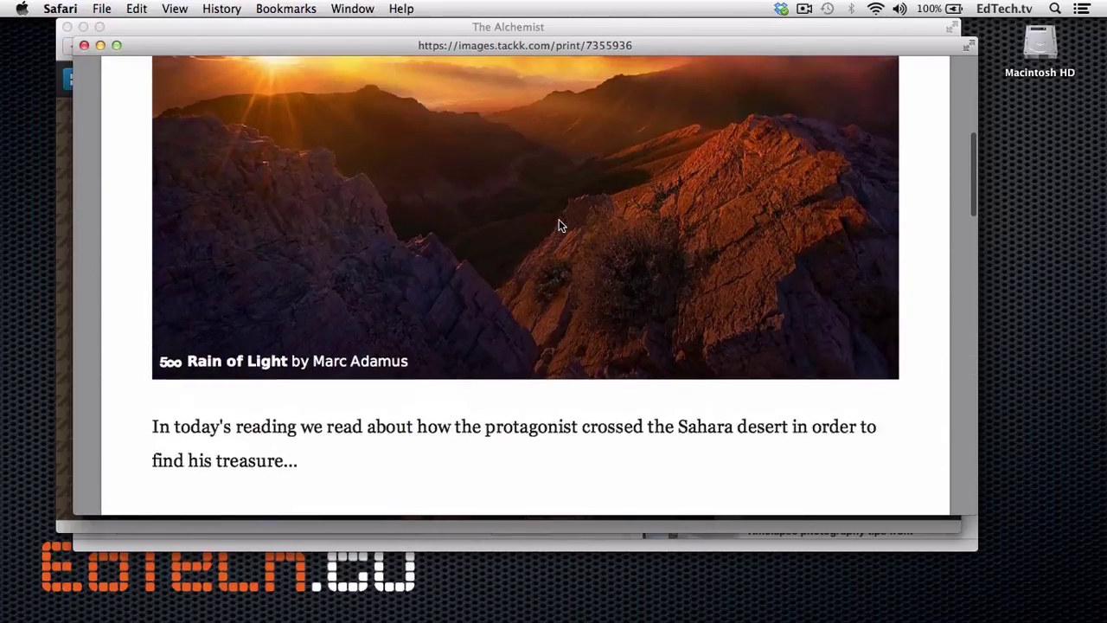
scroll(558, 225, "up", 2)
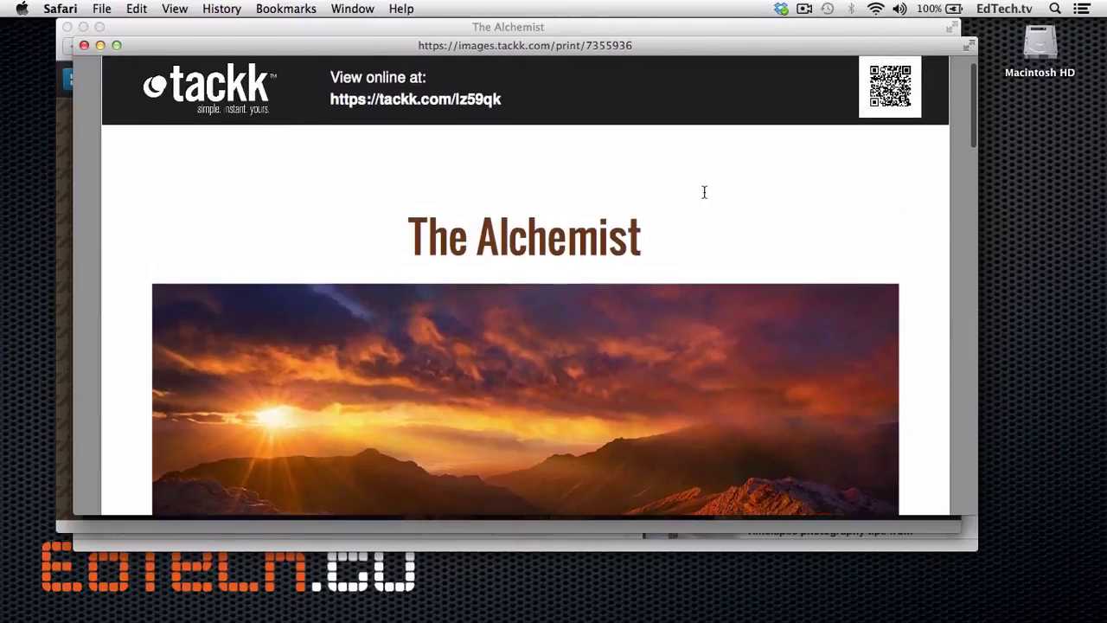
scroll(604, 205, "up", 3)
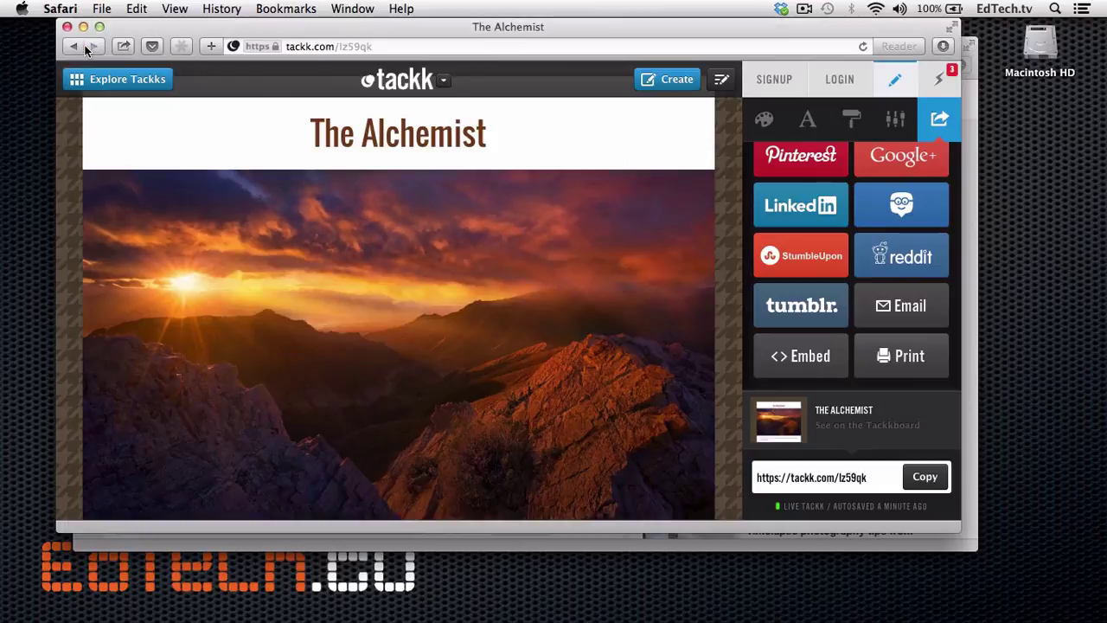
left_click(84, 45)
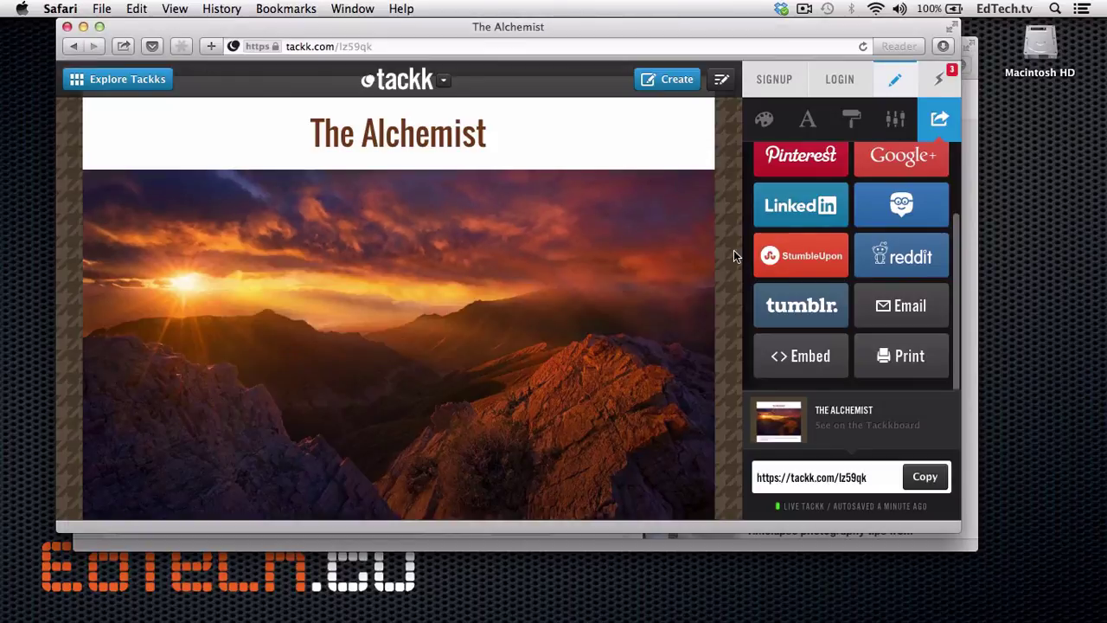
scroll(833, 197, "up", 3)
scroll(832, 195, "down", 1)
scroll(832, 197, "down", 1)
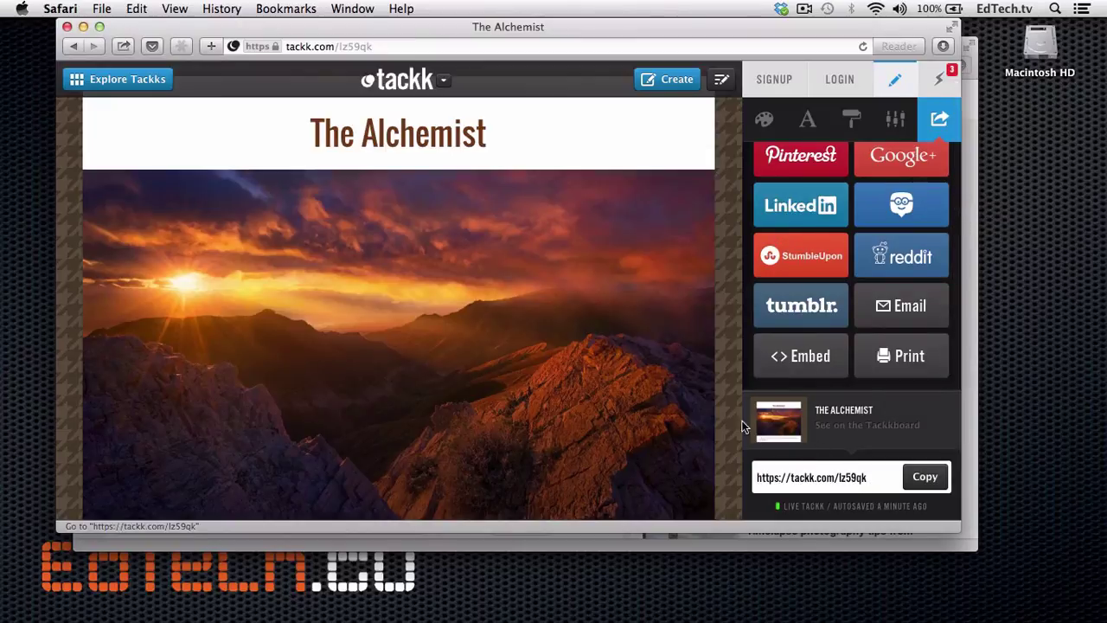
scroll(730, 413, "down", 8)
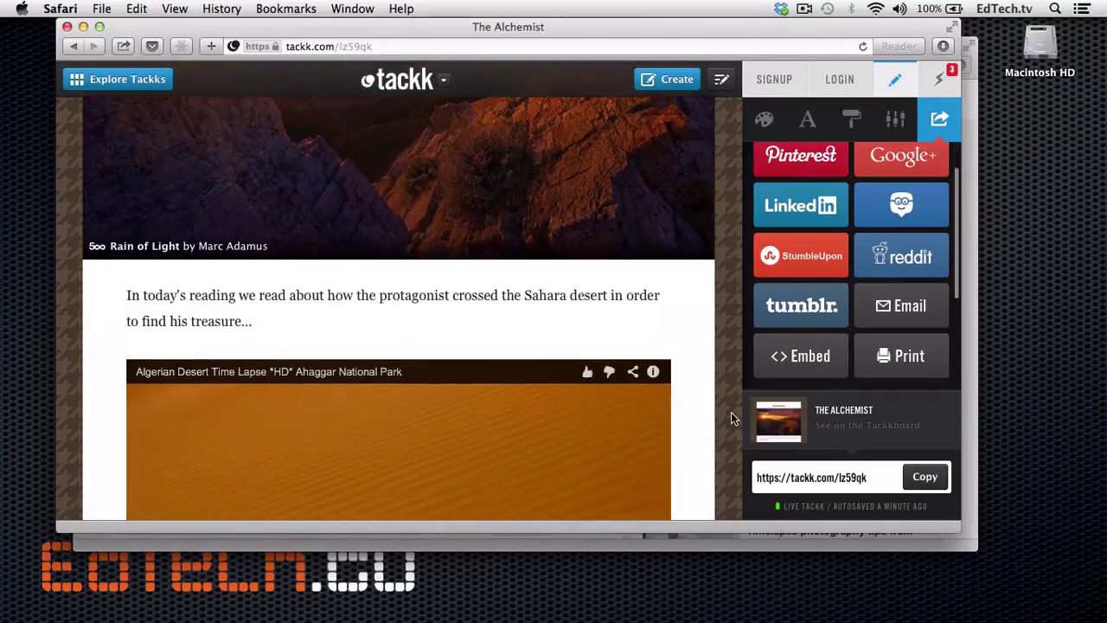
scroll(730, 418, "down", 10)
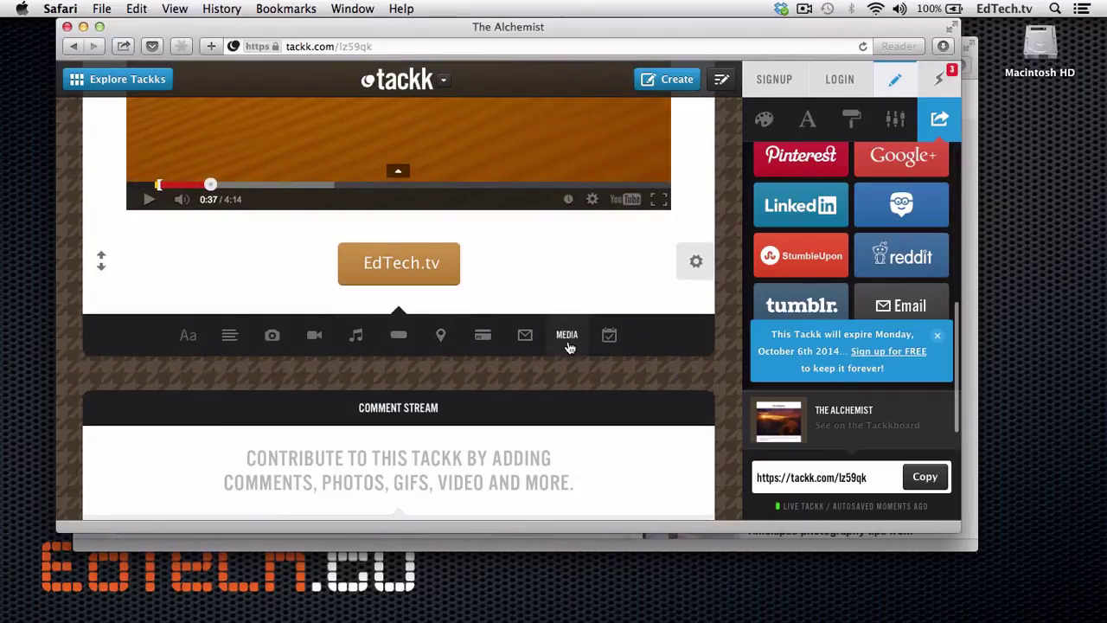
scroll(570, 350, "down", 3)
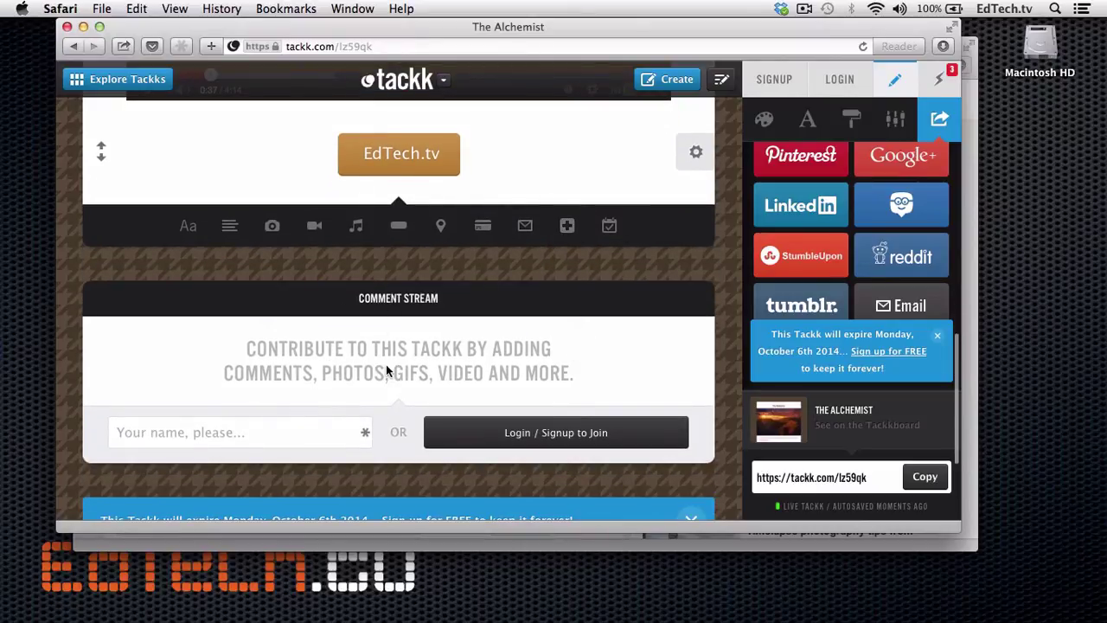
scroll(386, 364, "down", 1)
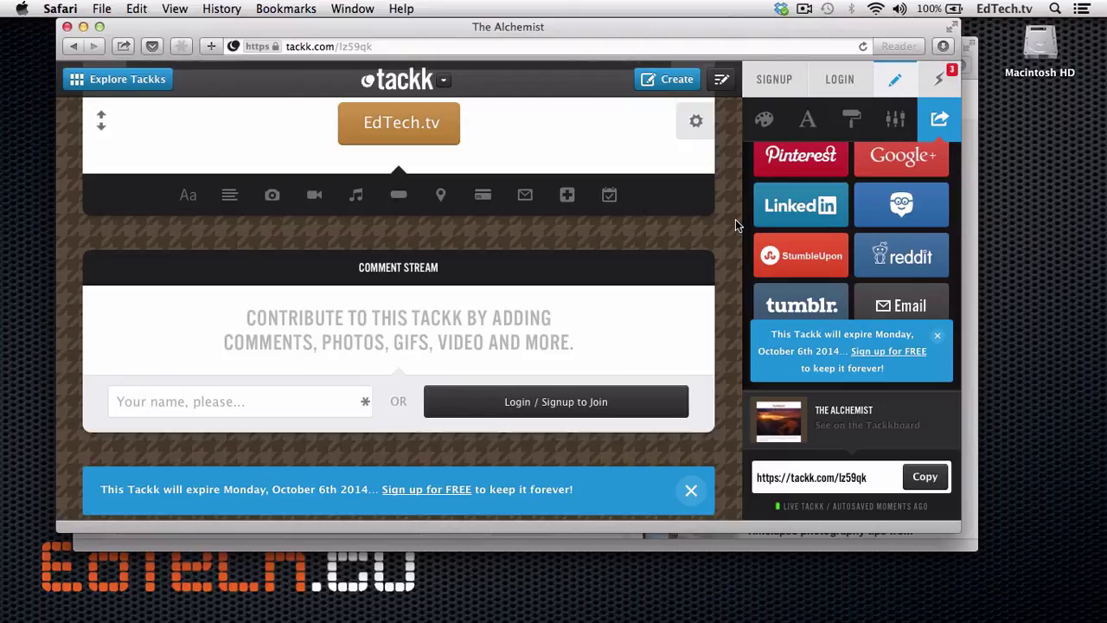
scroll(735, 224, "up", 10)
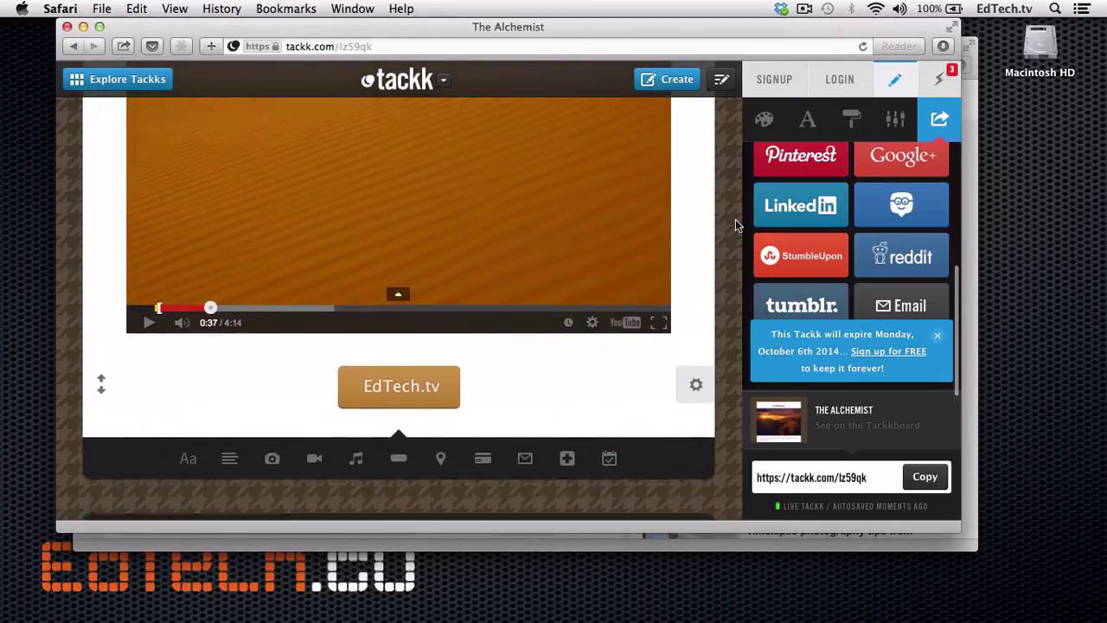
scroll(735, 225, "up", 5)
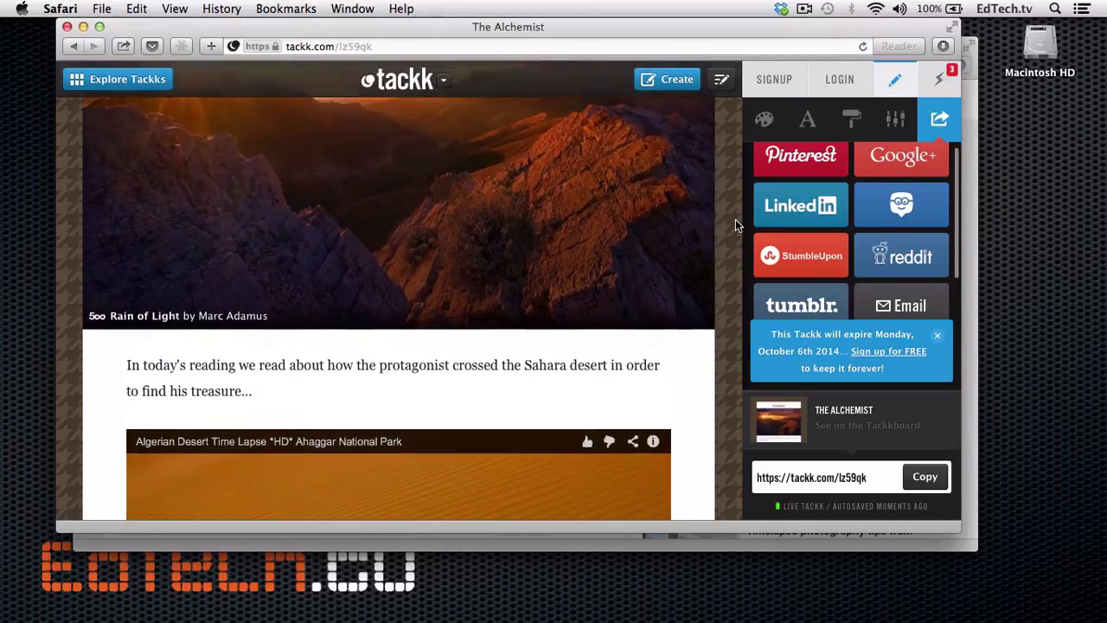
scroll(735, 225, "up", 2)
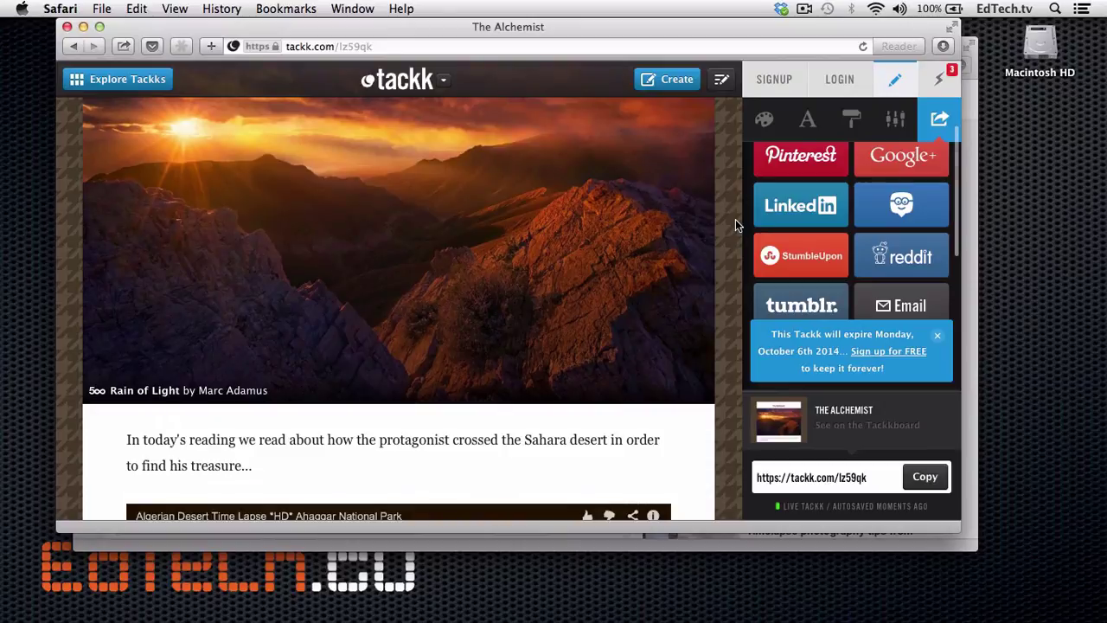
scroll(734, 220, "up", 3)
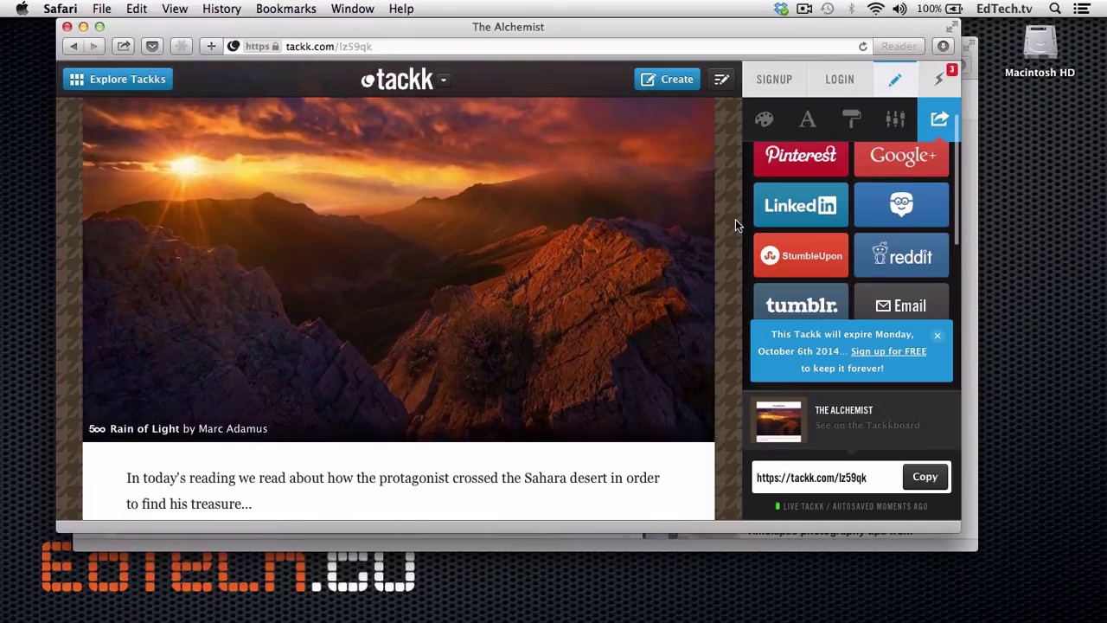
scroll(735, 225, "down", 5)
scroll(734, 225, "up", 3)
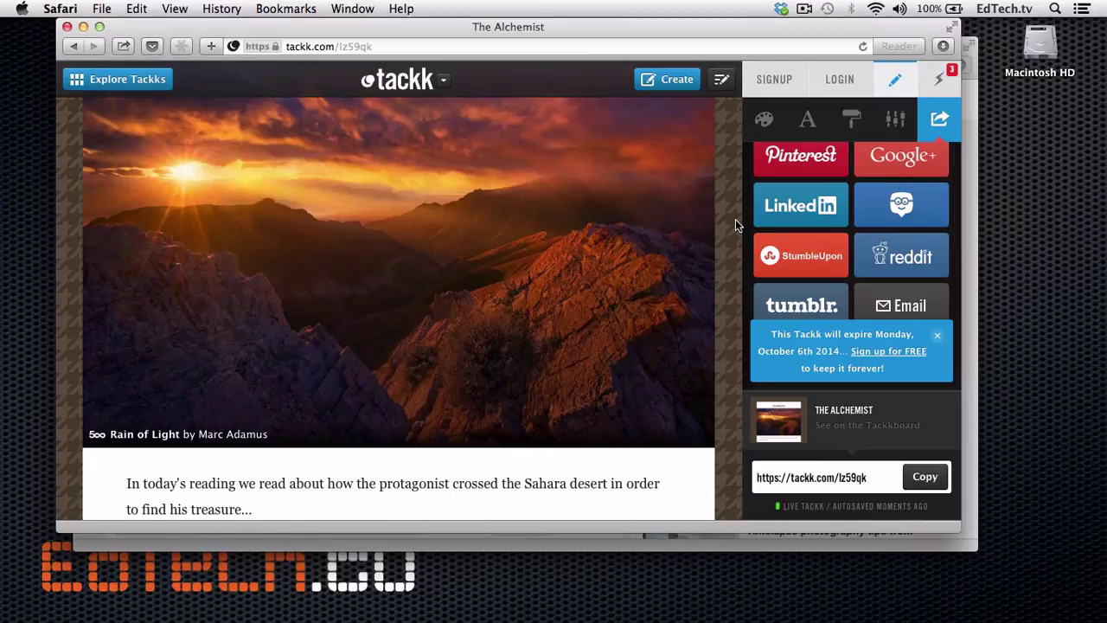
scroll(735, 223, "down", 10)
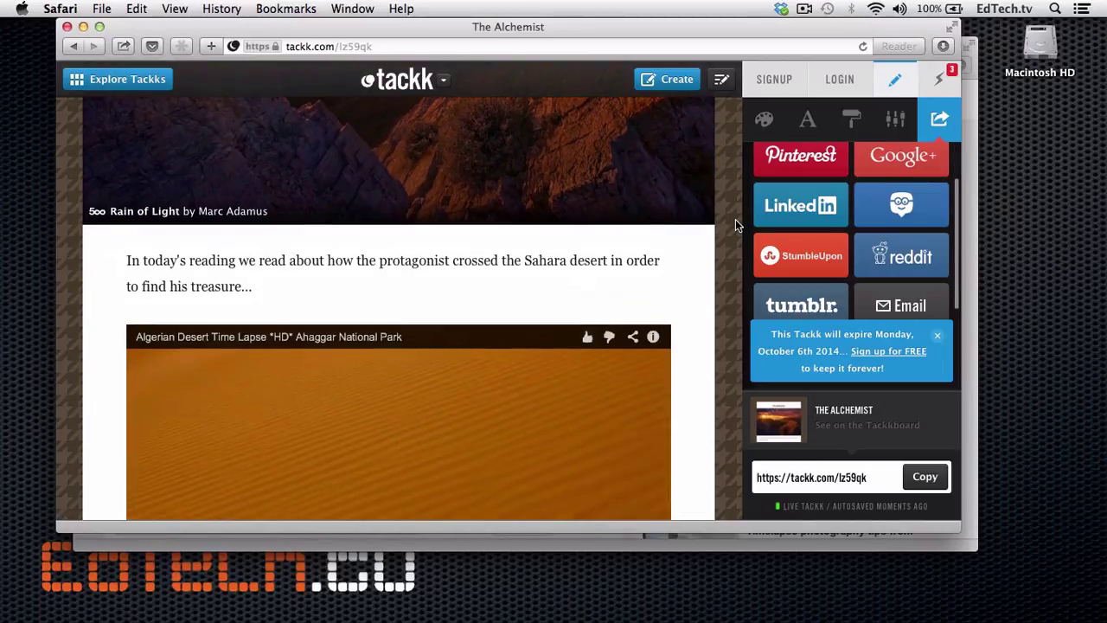
scroll(735, 225, "down", 4)
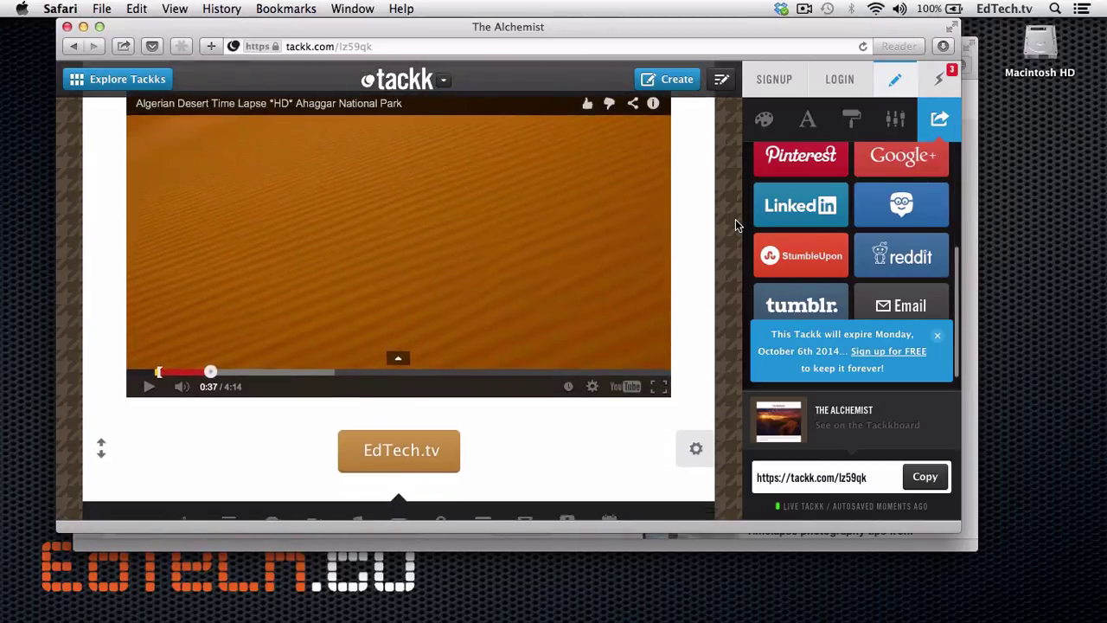